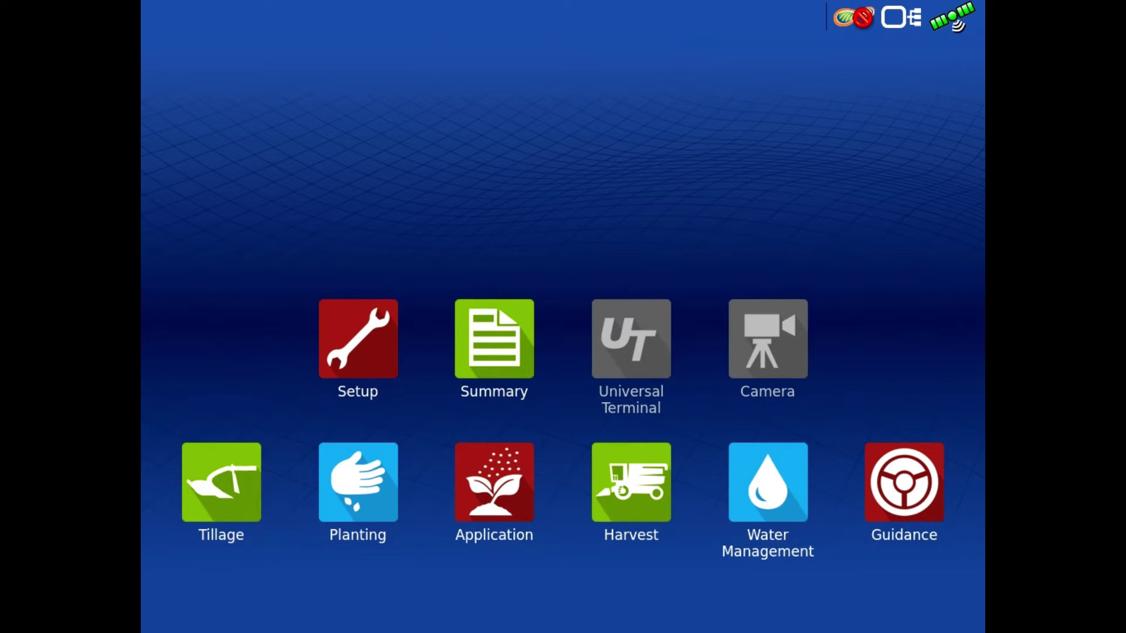
Step: Start a Guidance operation with the Guidance configuration and add a farm named Office
click(952, 531)
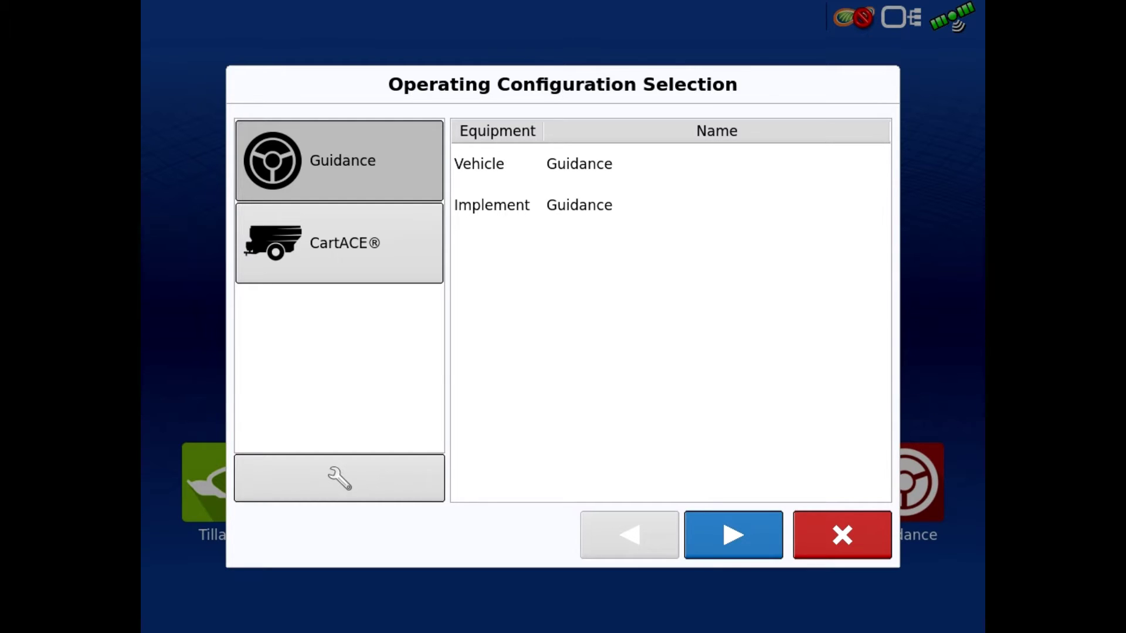
click(761, 540)
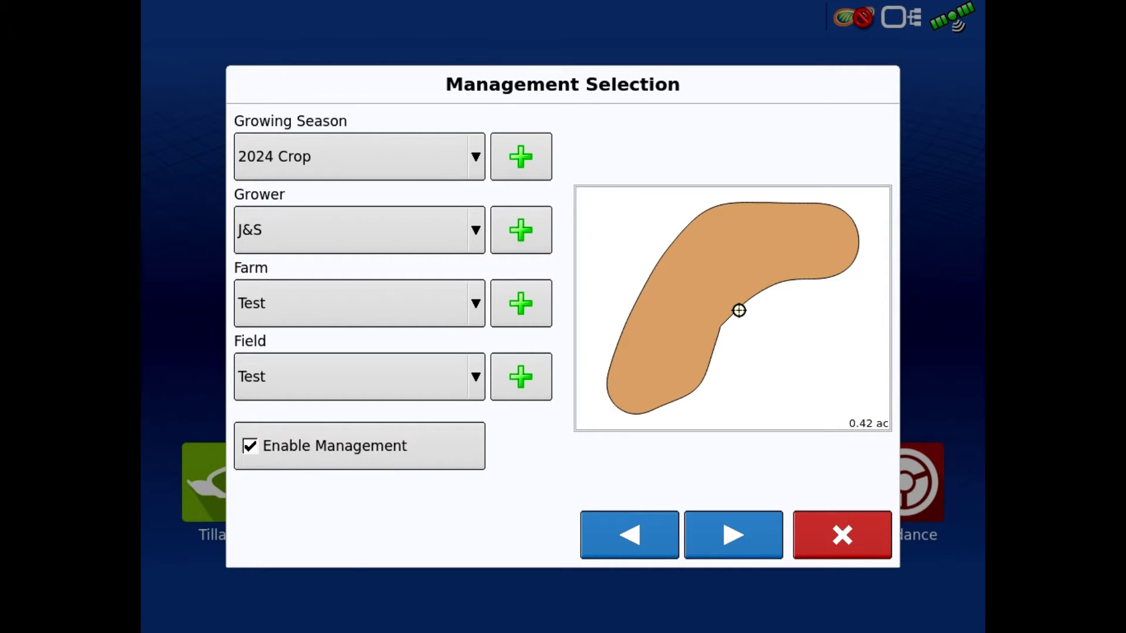
click(520, 303)
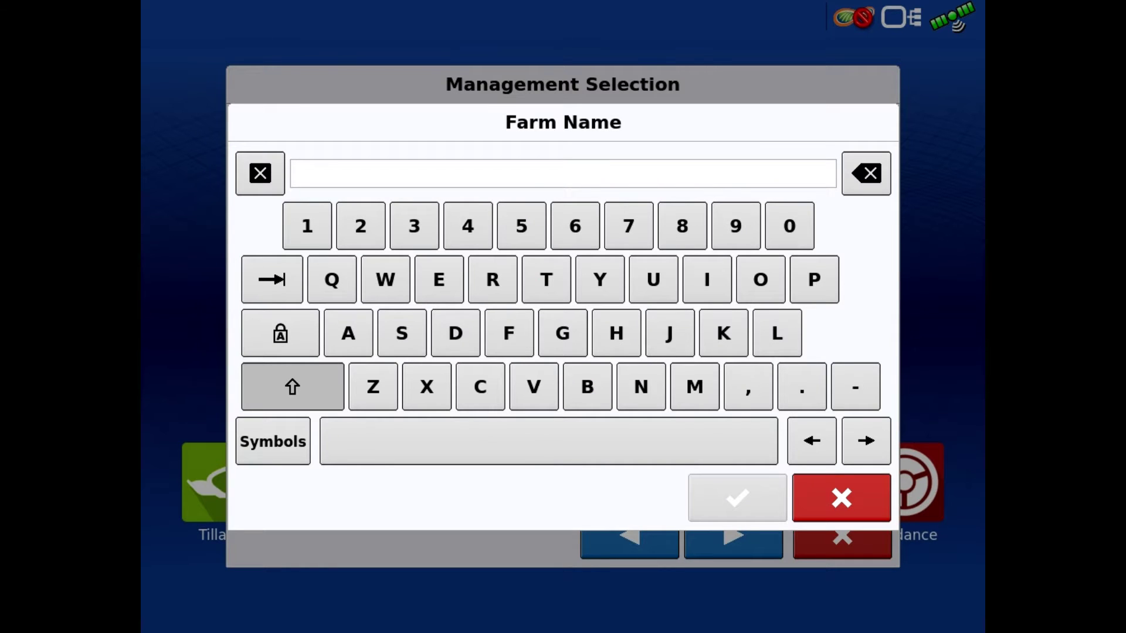
click(760, 279)
click(509, 333)
click(509, 333)
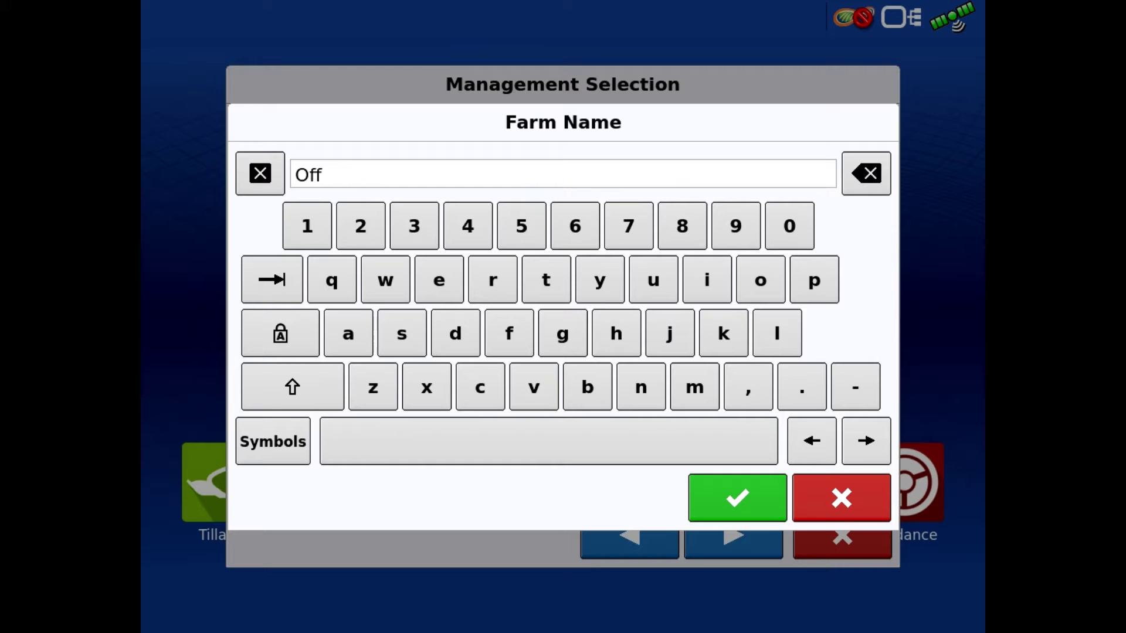
click(707, 279)
click(480, 387)
click(439, 279)
click(755, 499)
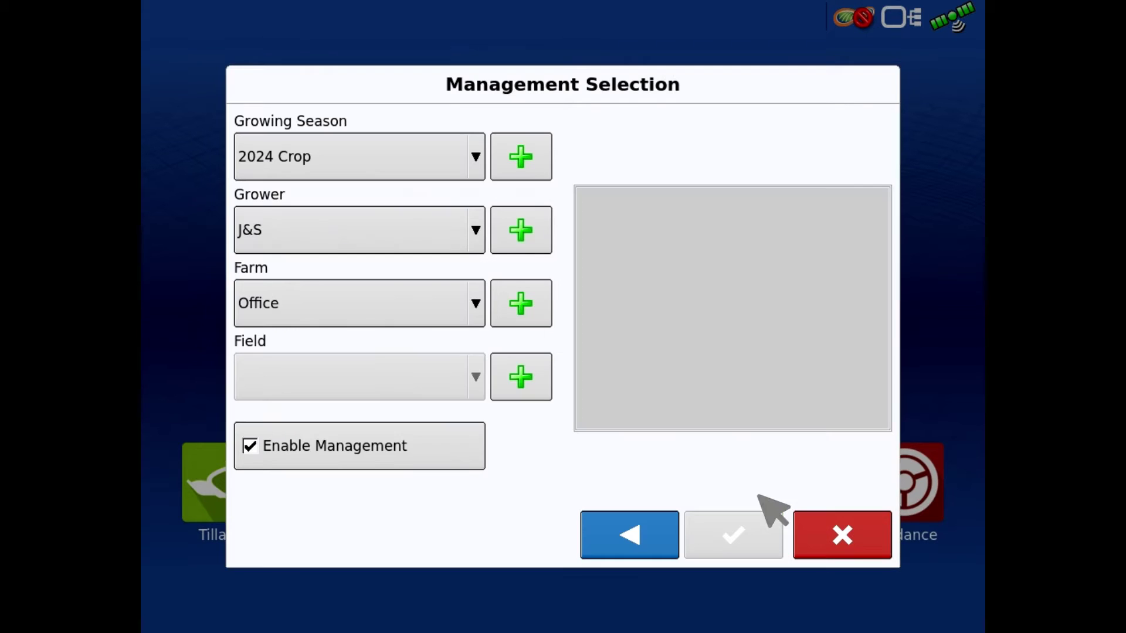
Step: Add a field named West and open it without creating a new guidance pattern
click(520, 377)
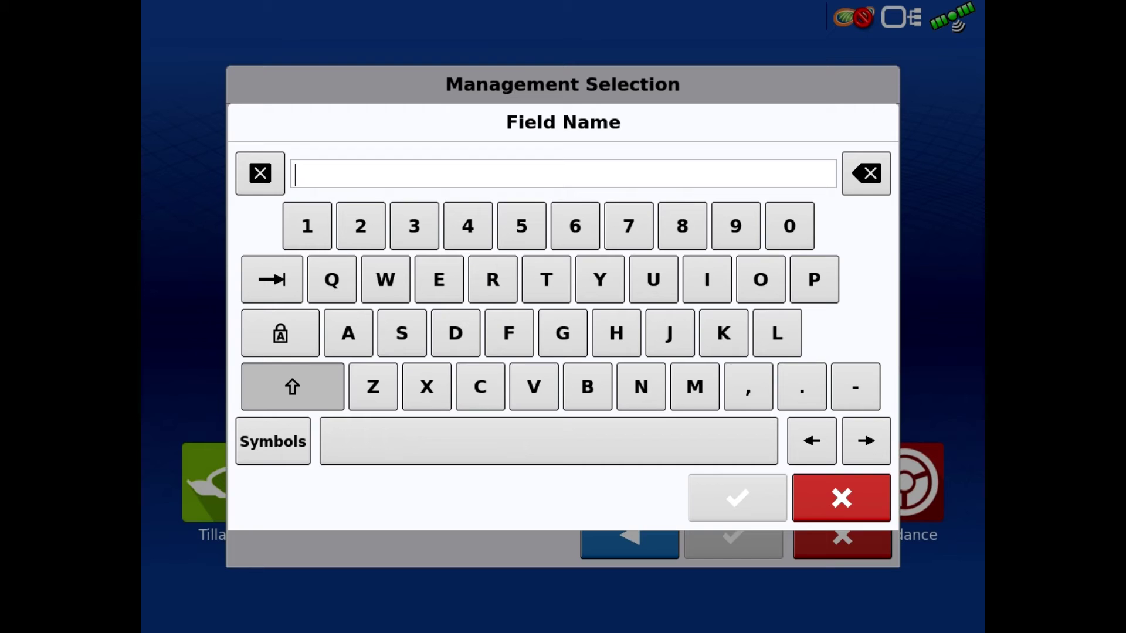
click(385, 279)
click(438, 279)
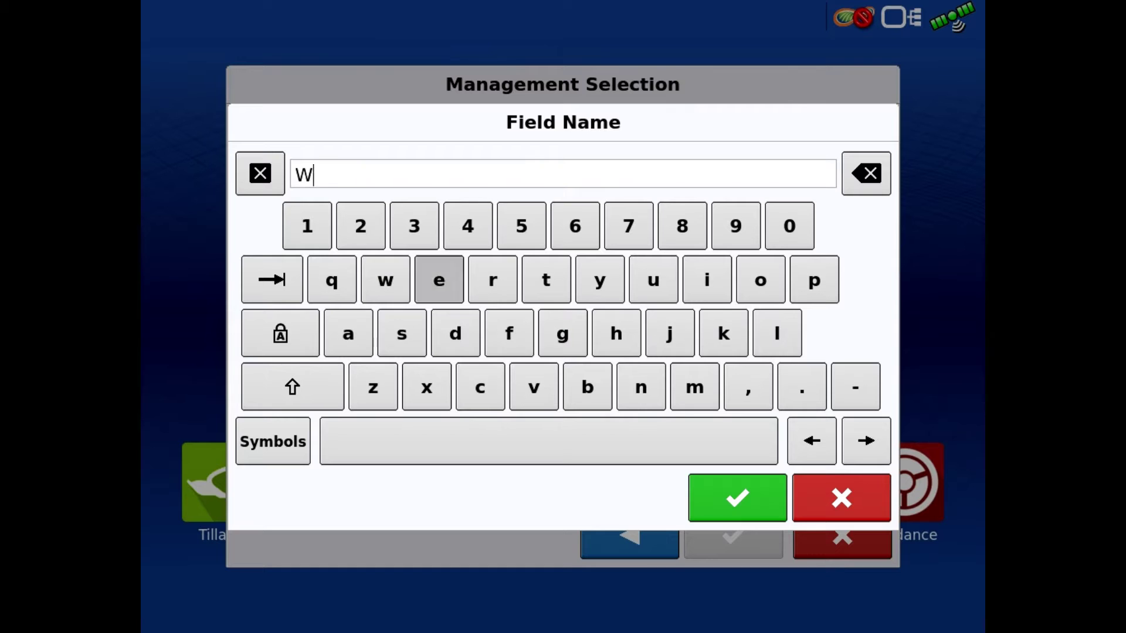
click(401, 333)
click(546, 279)
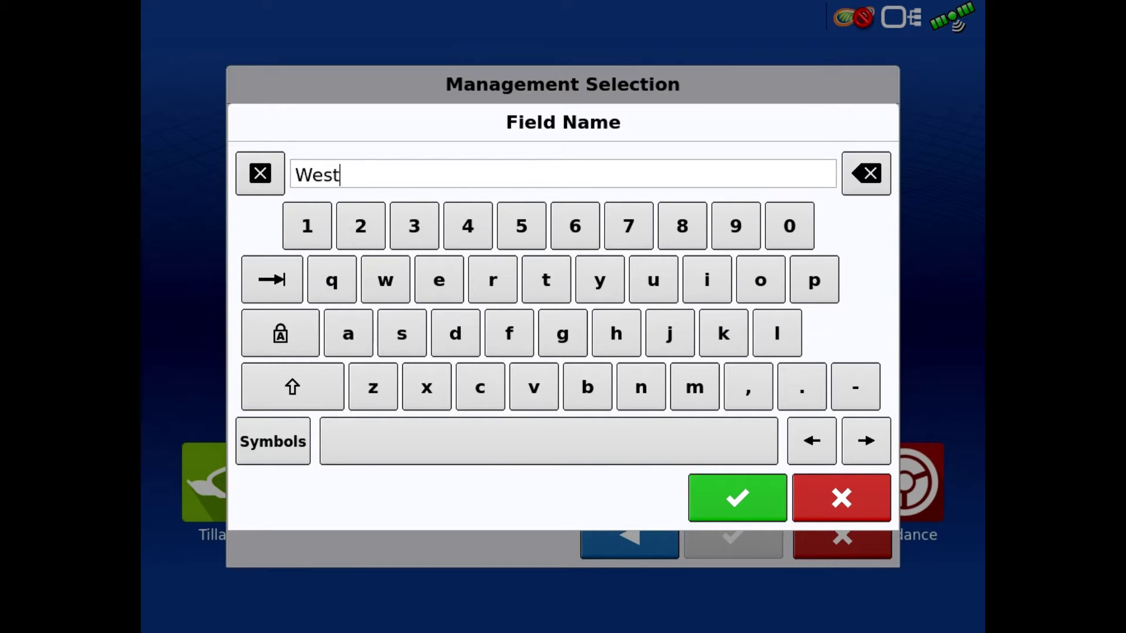
click(737, 498)
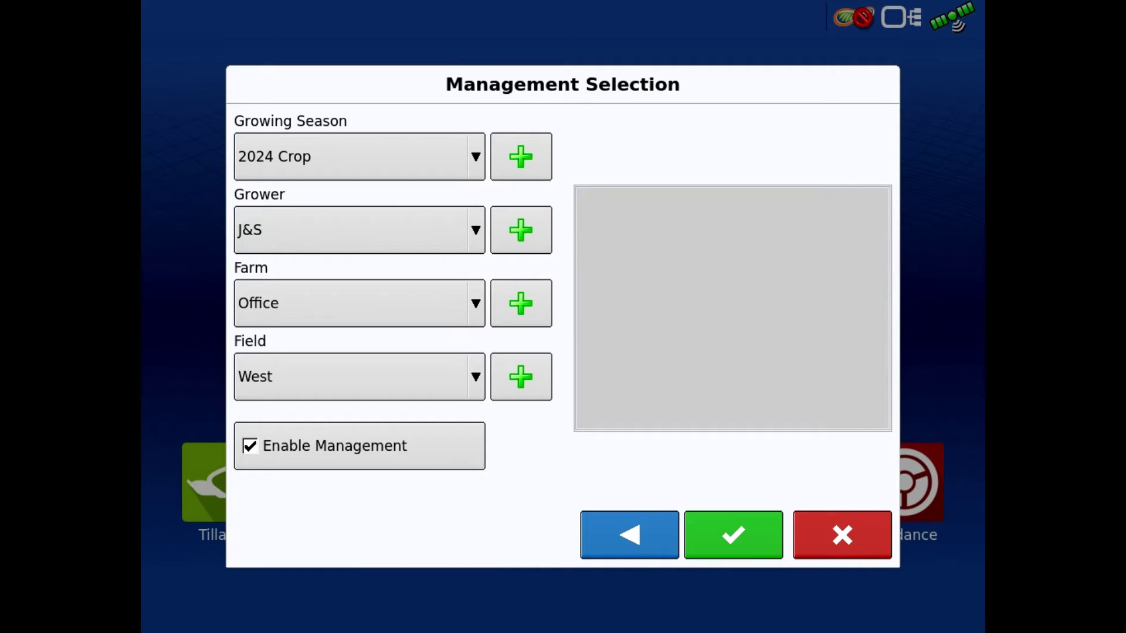
click(753, 529)
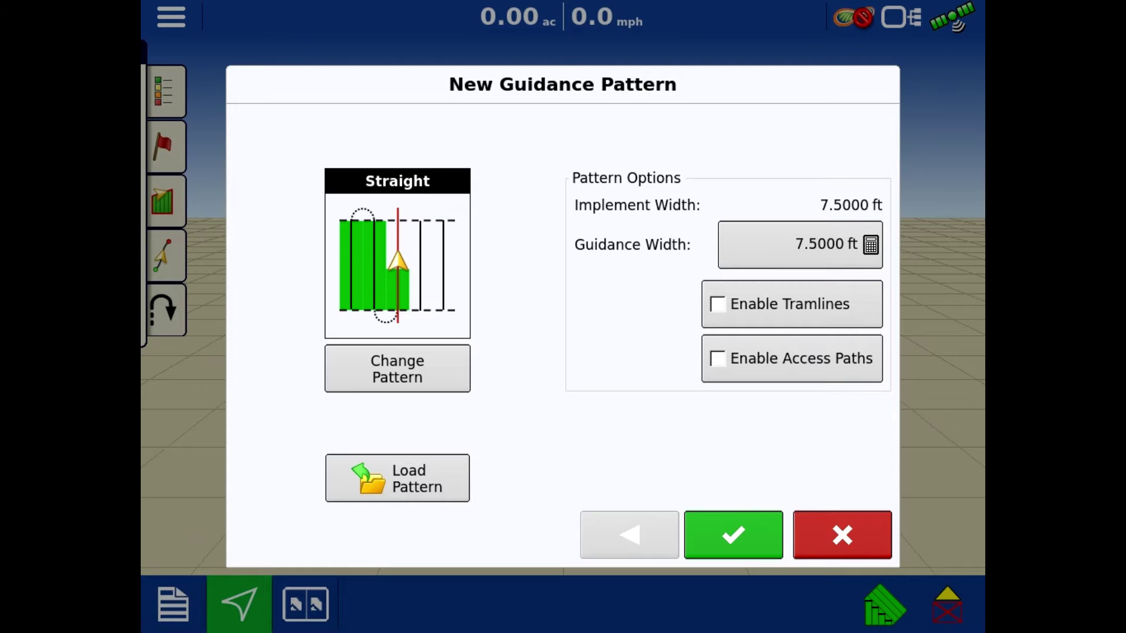
click(866, 533)
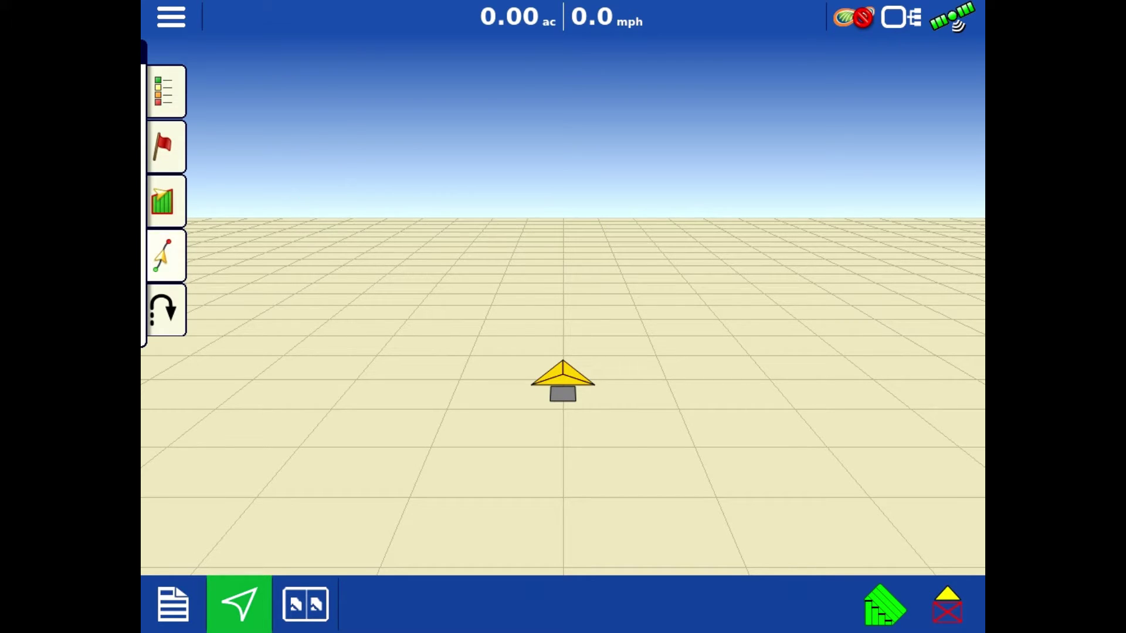
Step: Start a new outer boundary for the open field
click(166, 201)
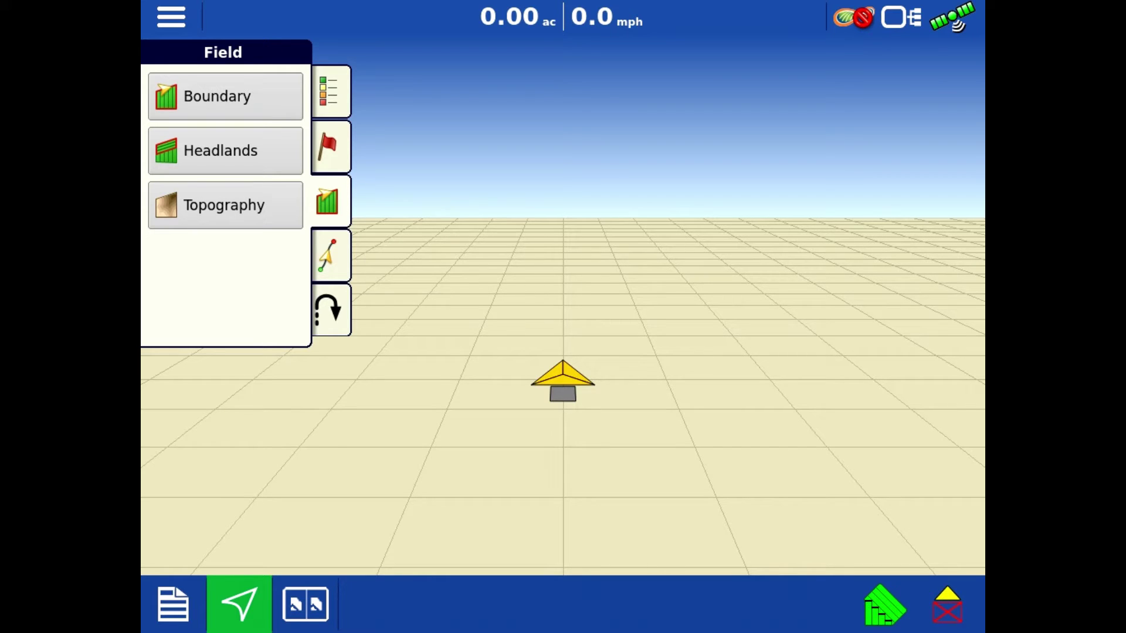
click(274, 102)
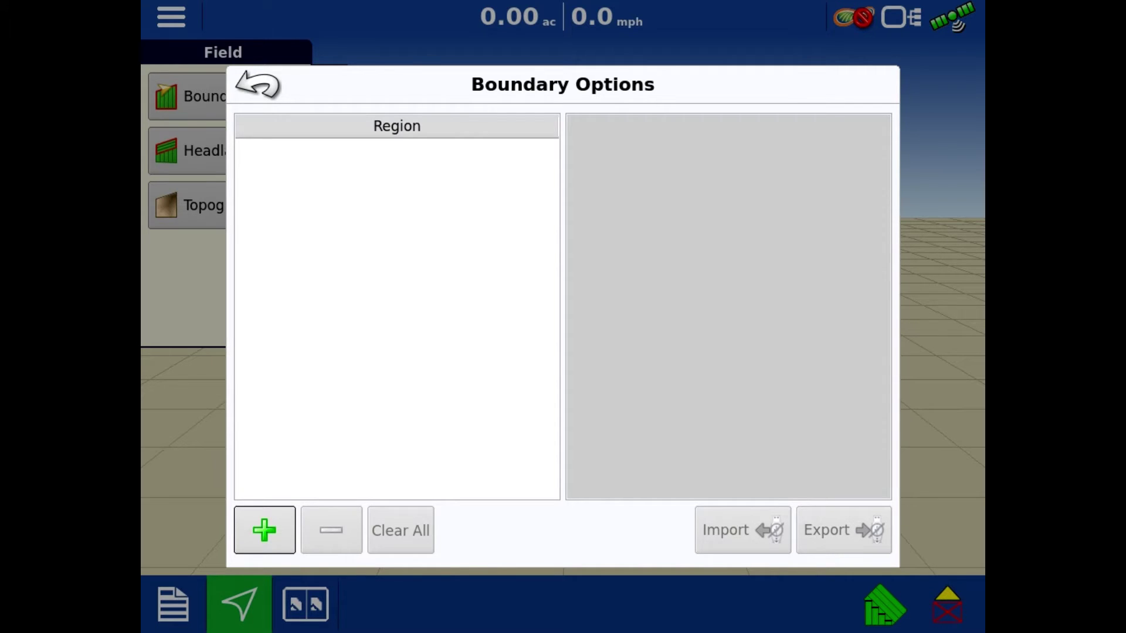
click(264, 530)
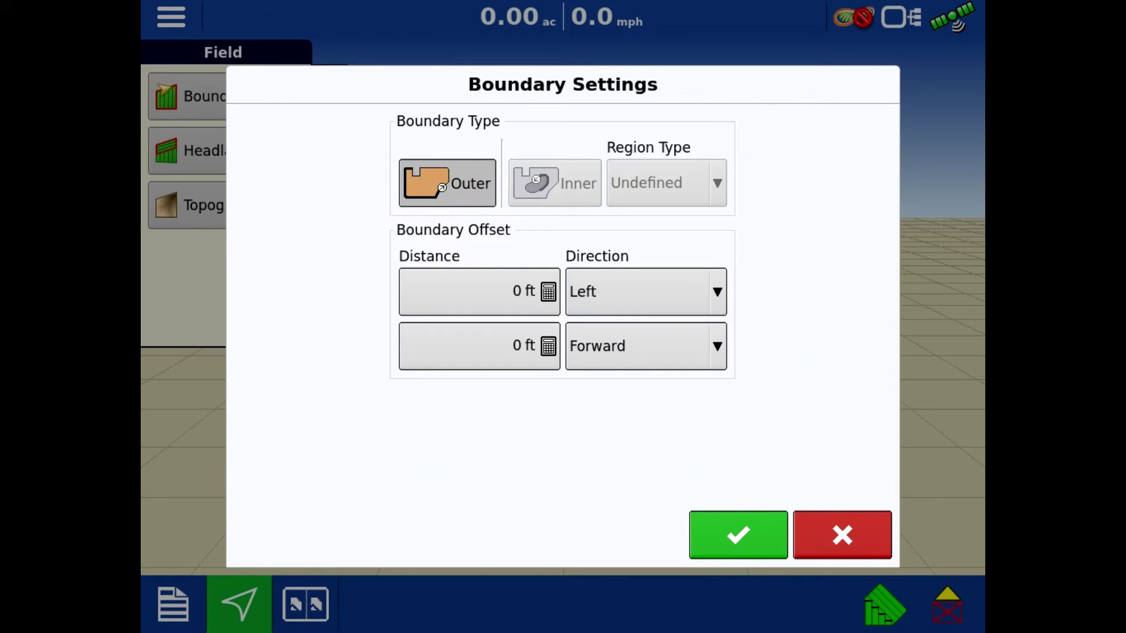
Step: Try the Right and Backward directions for the boundary offset
click(717, 291)
click(709, 380)
click(717, 291)
click(708, 380)
click(717, 346)
click(645, 433)
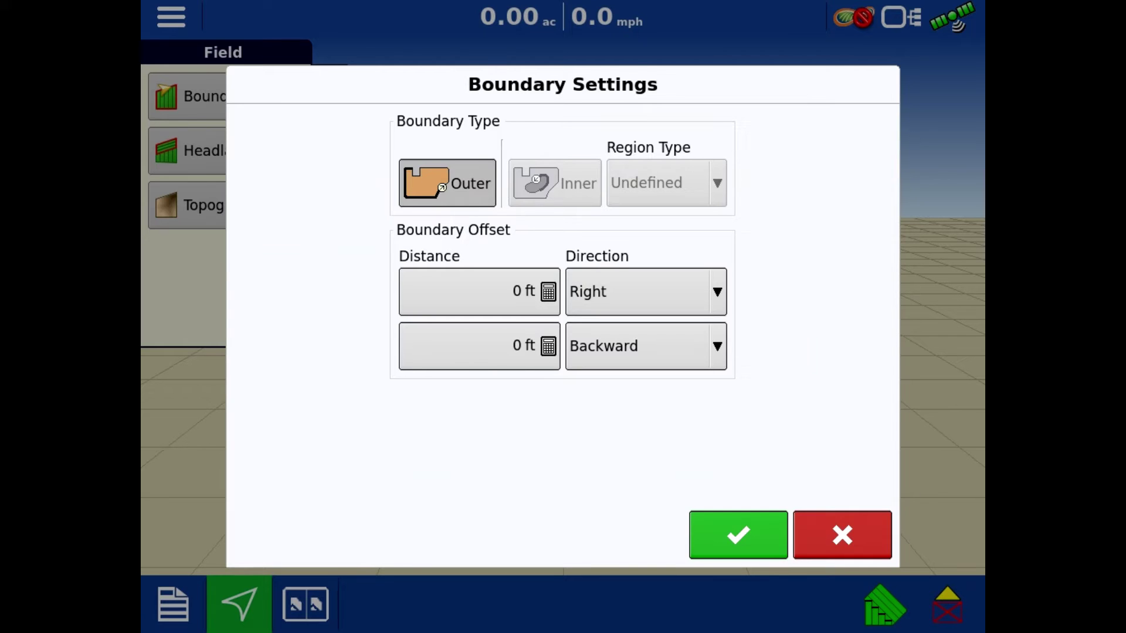
Step: Set the sideways boundary offset to 2 ft in the Left direction
click(479, 292)
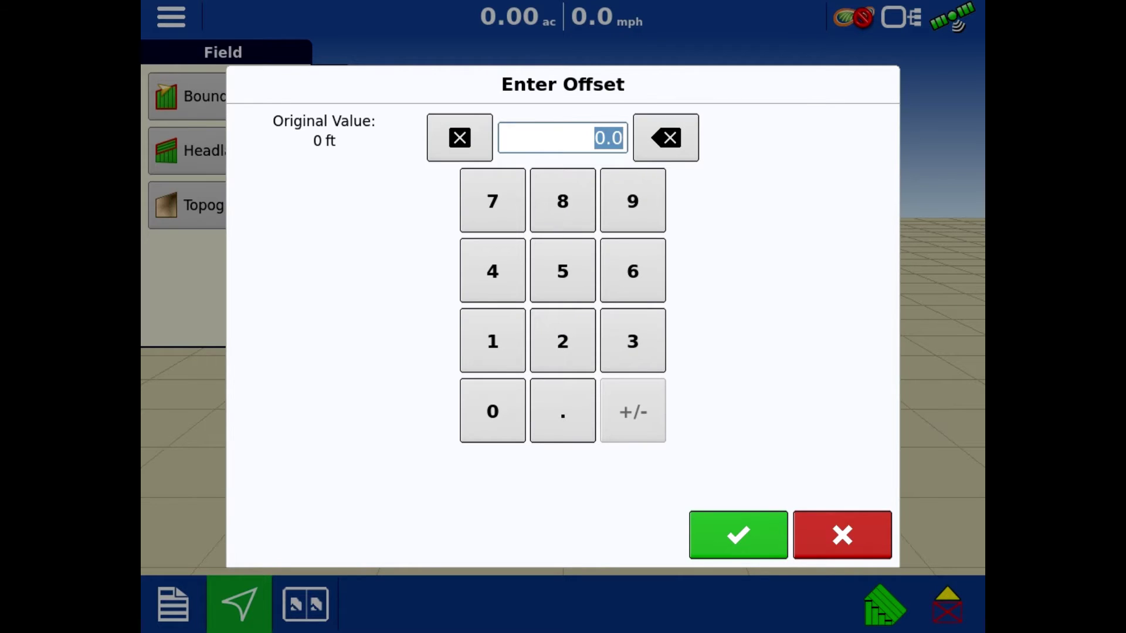
text(2)
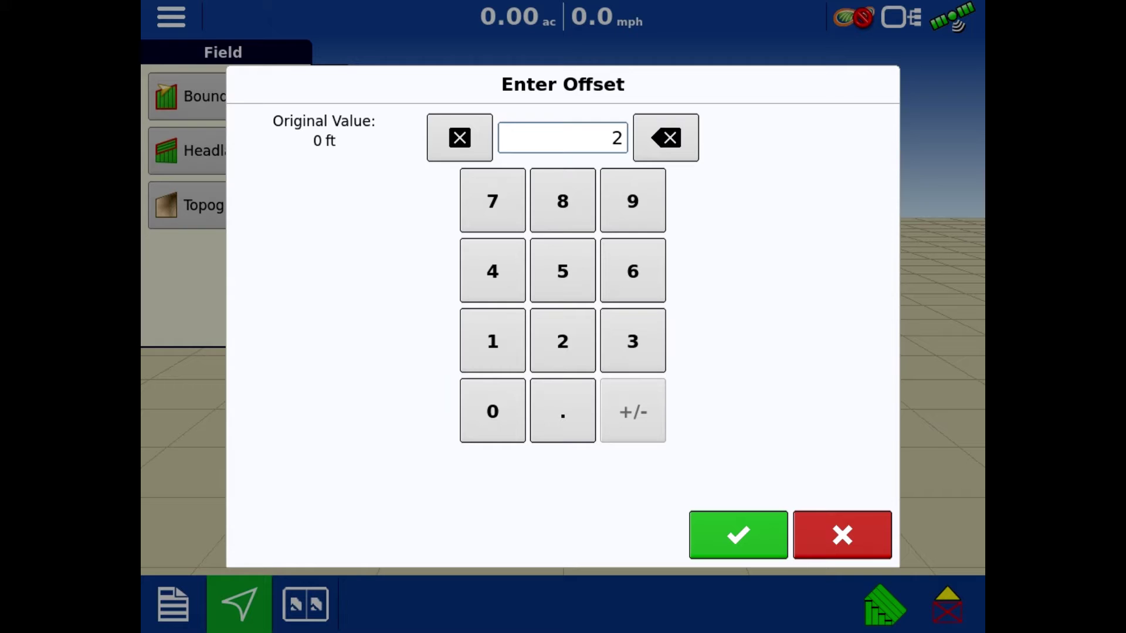
click(768, 554)
click(691, 293)
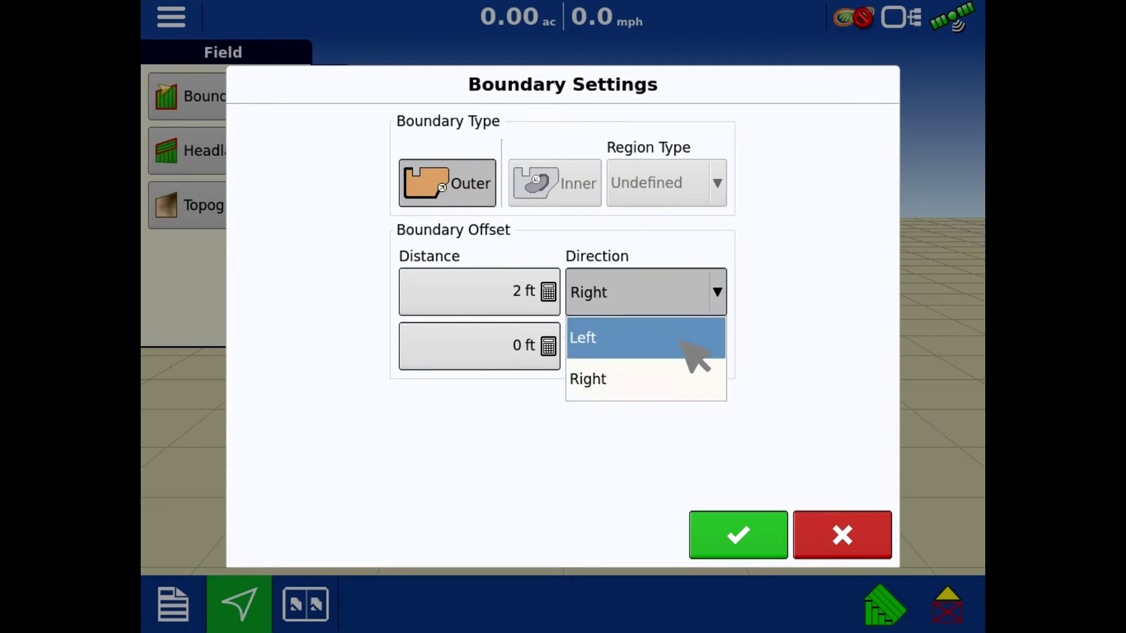
click(696, 352)
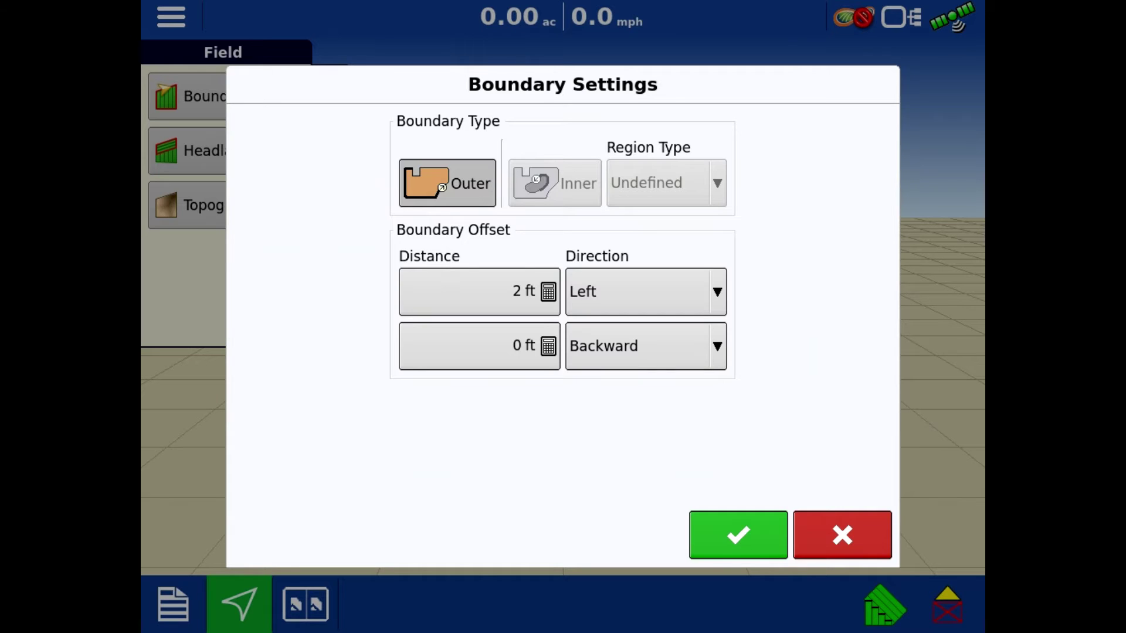
Step: Set the fore-aft boundary offset to 3 ft Forward and accept the settings to begin recording the outer boundary
click(558, 370)
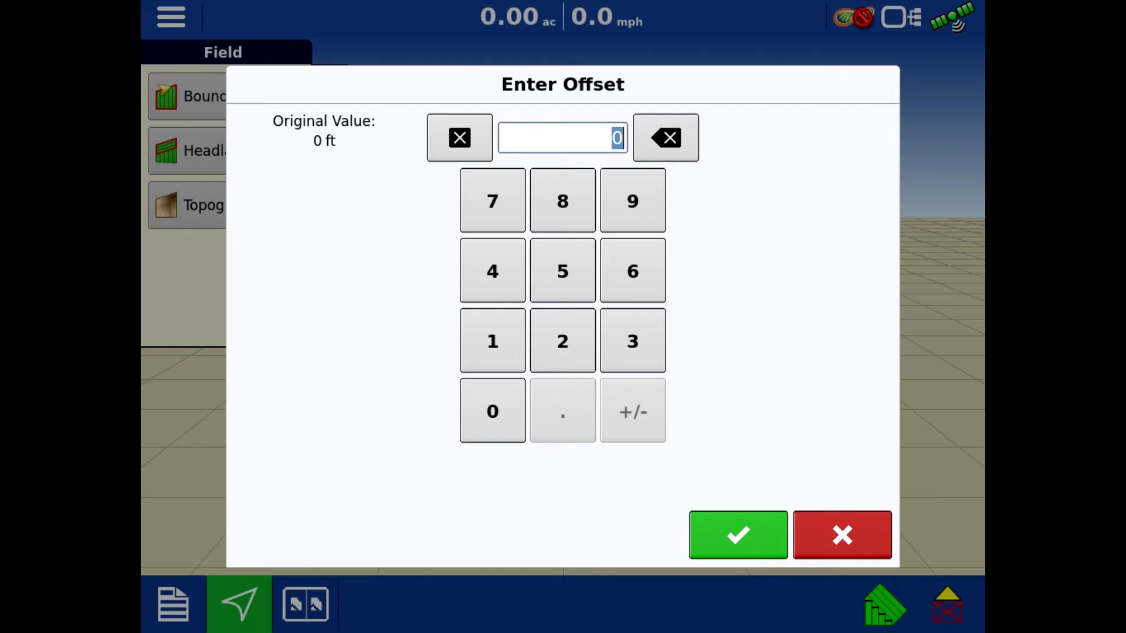
click(632, 340)
click(738, 535)
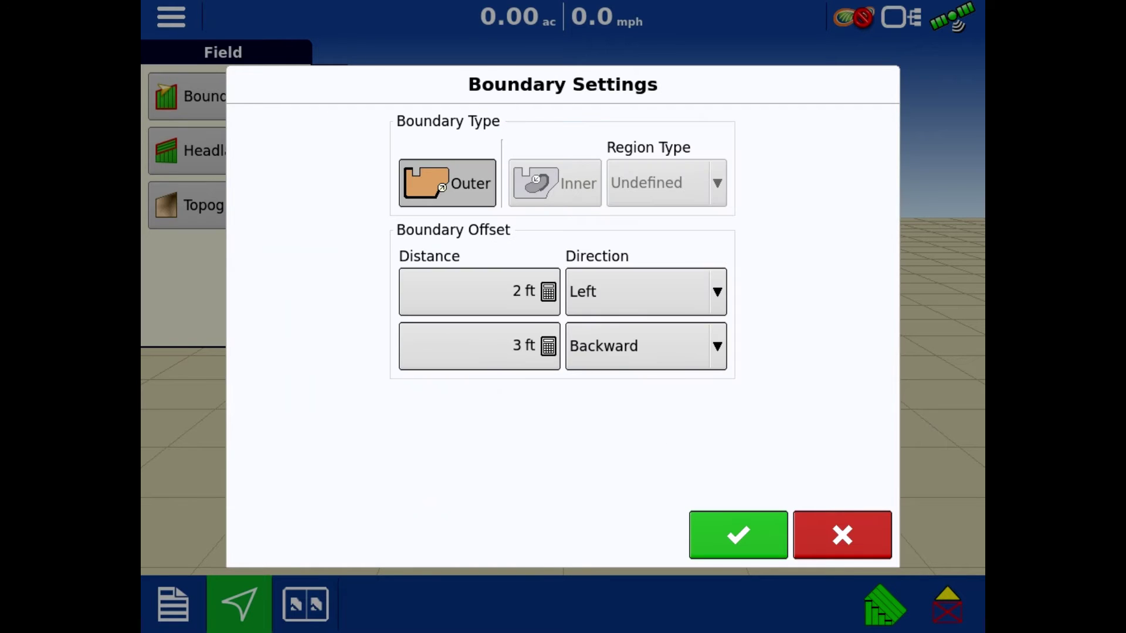
click(646, 346)
click(596, 392)
click(737, 534)
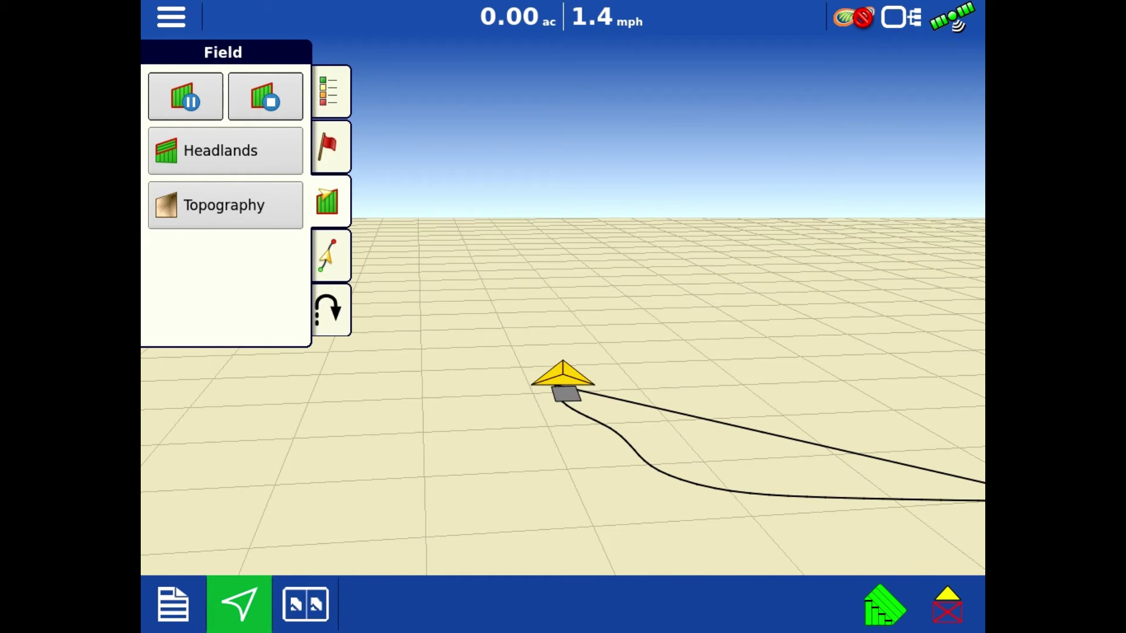
Step: Pause and resume the boundary recording, and save the boundary once the loop around the field is complete
click(205, 97)
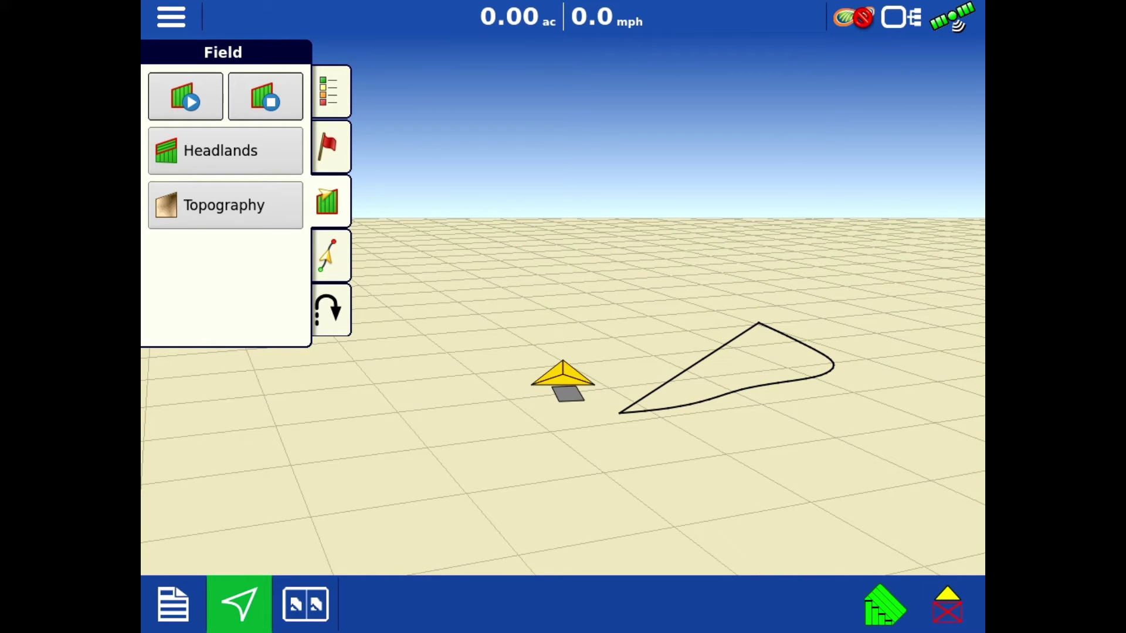
click(205, 96)
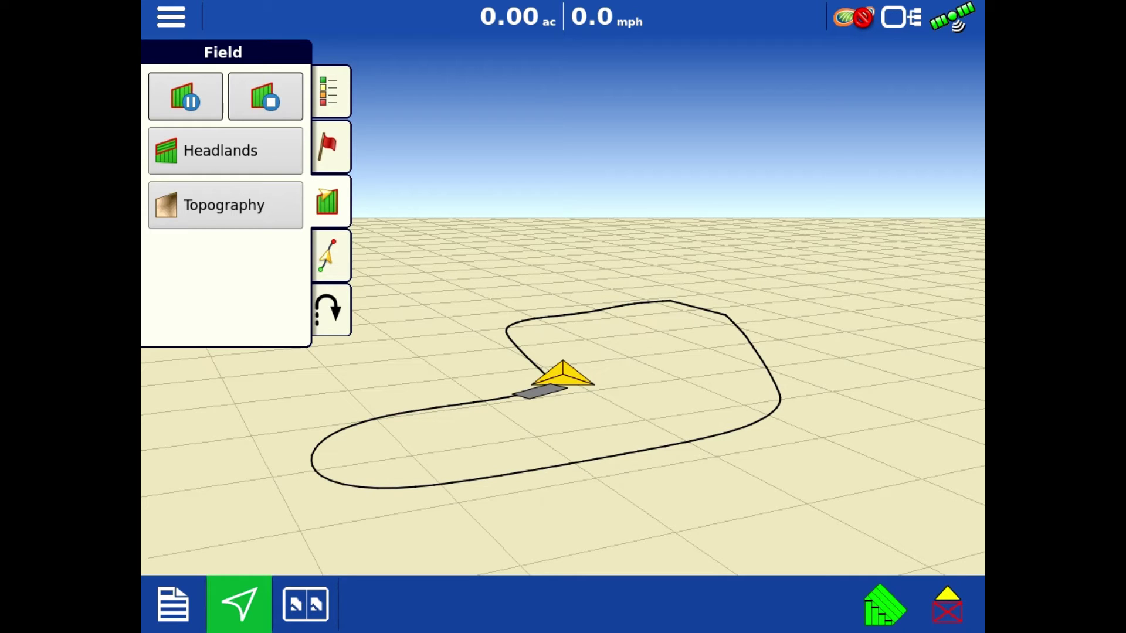
click(265, 96)
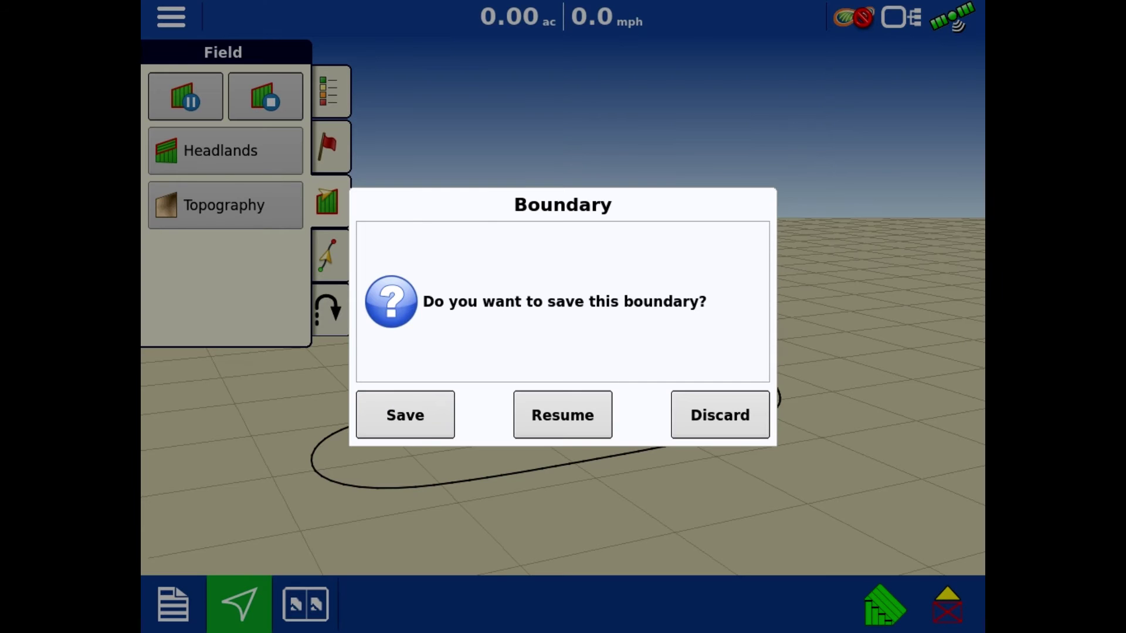
click(434, 413)
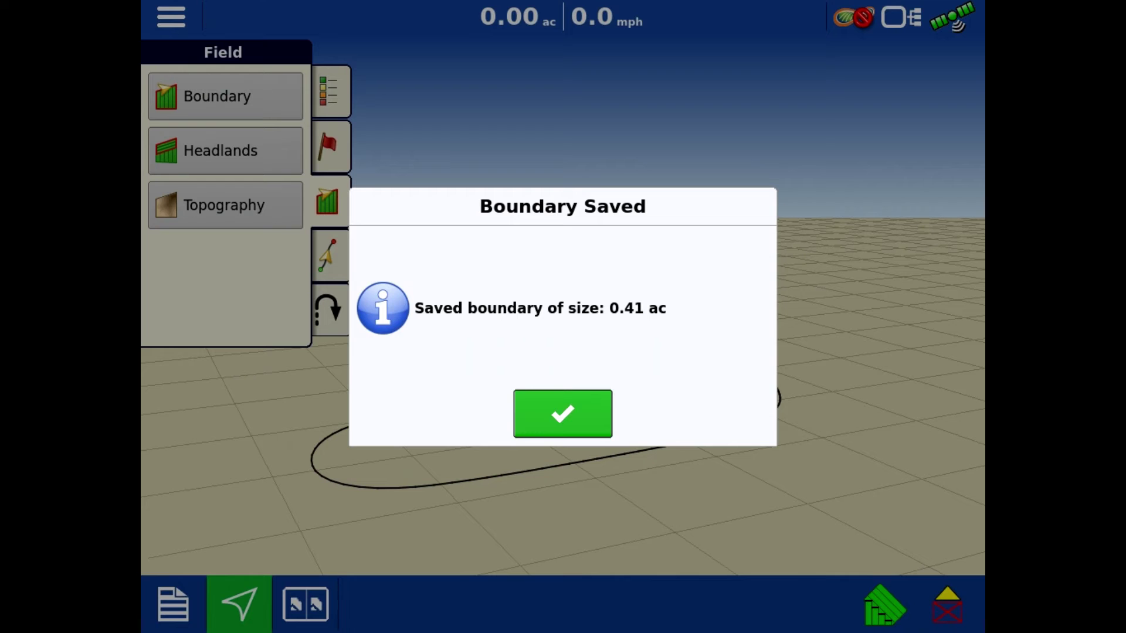
click(604, 427)
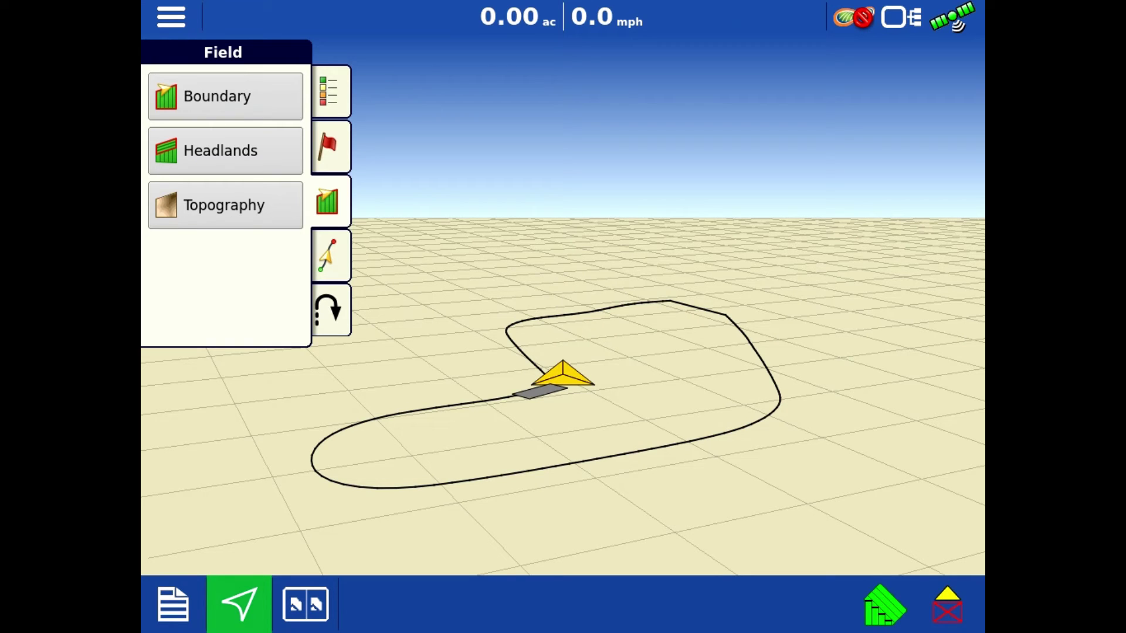
Step: Try setting up a second outer boundary with offsets of 2 ft Left and 3 ft Forward
click(284, 101)
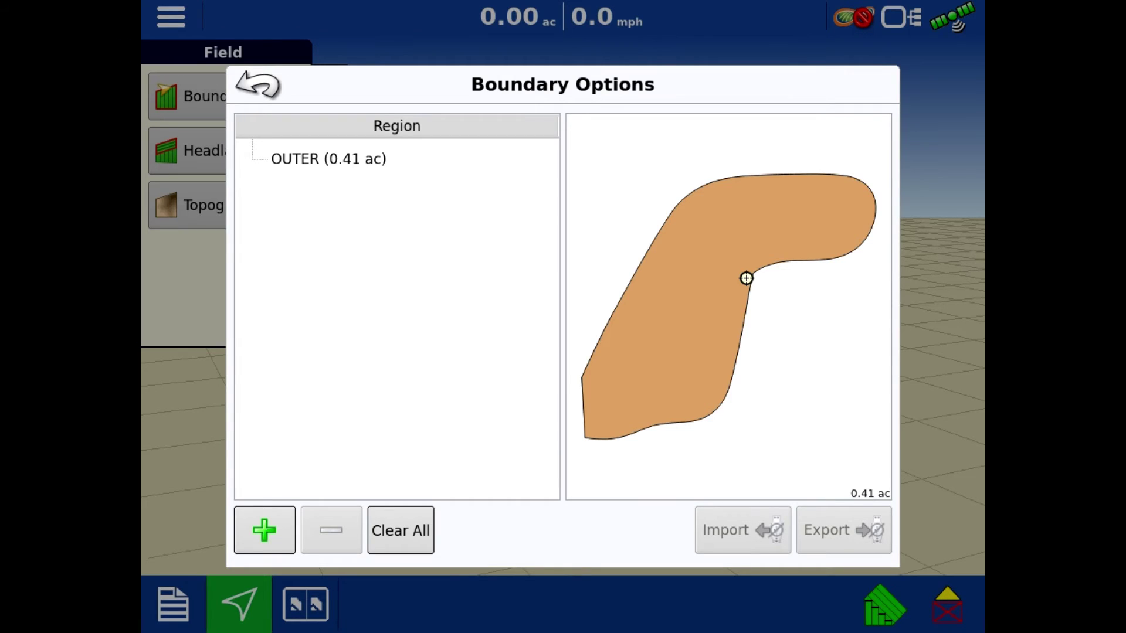
click(265, 530)
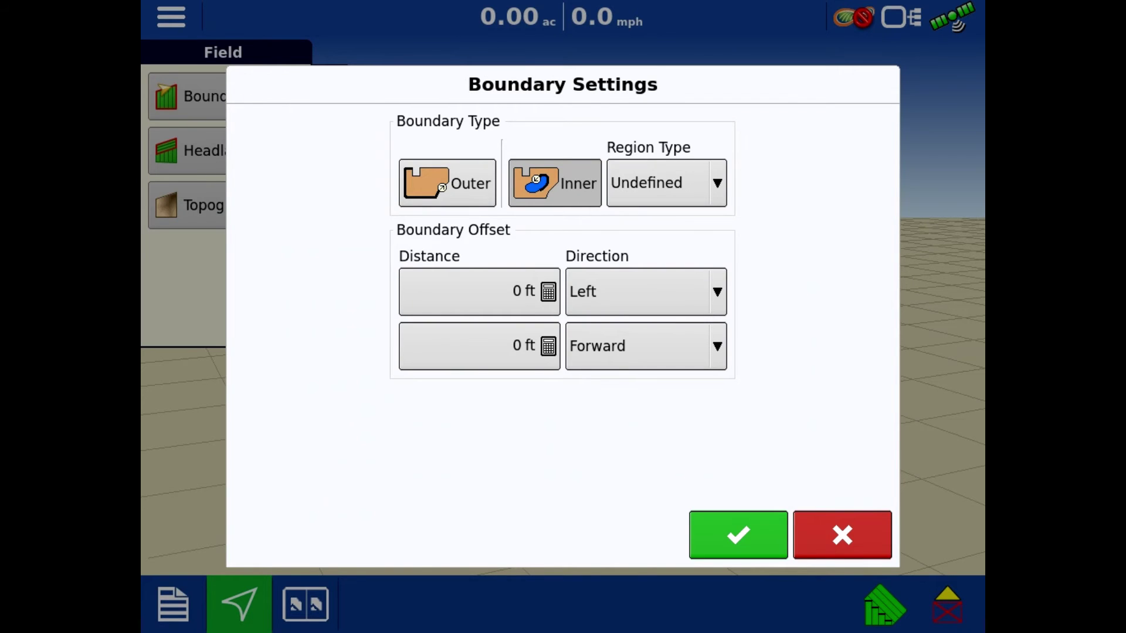
click(447, 183)
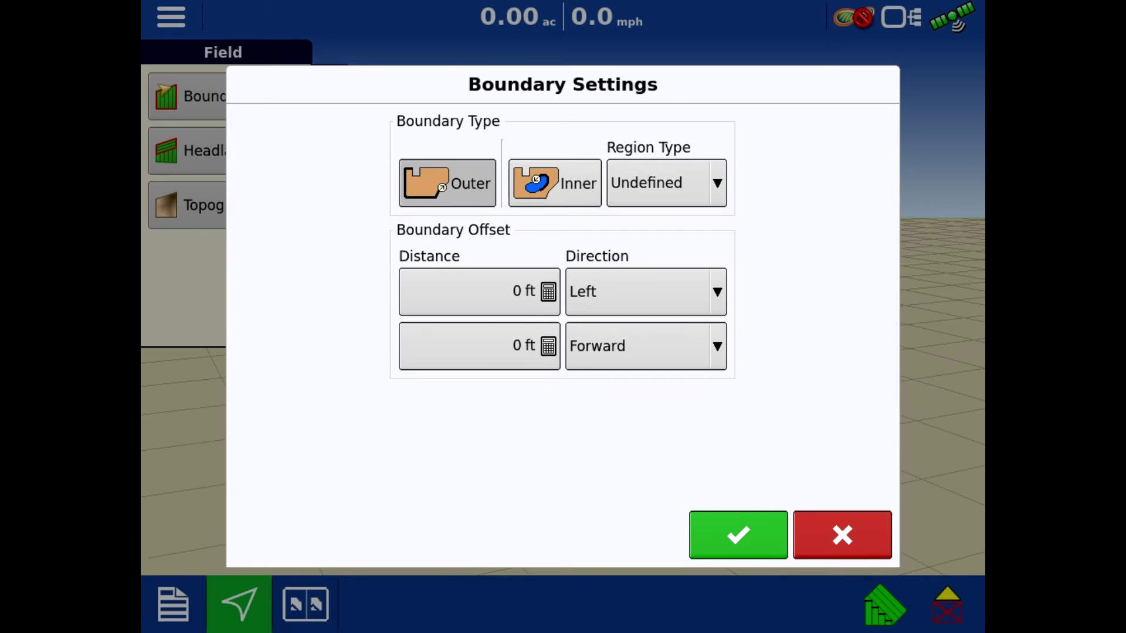
click(479, 292)
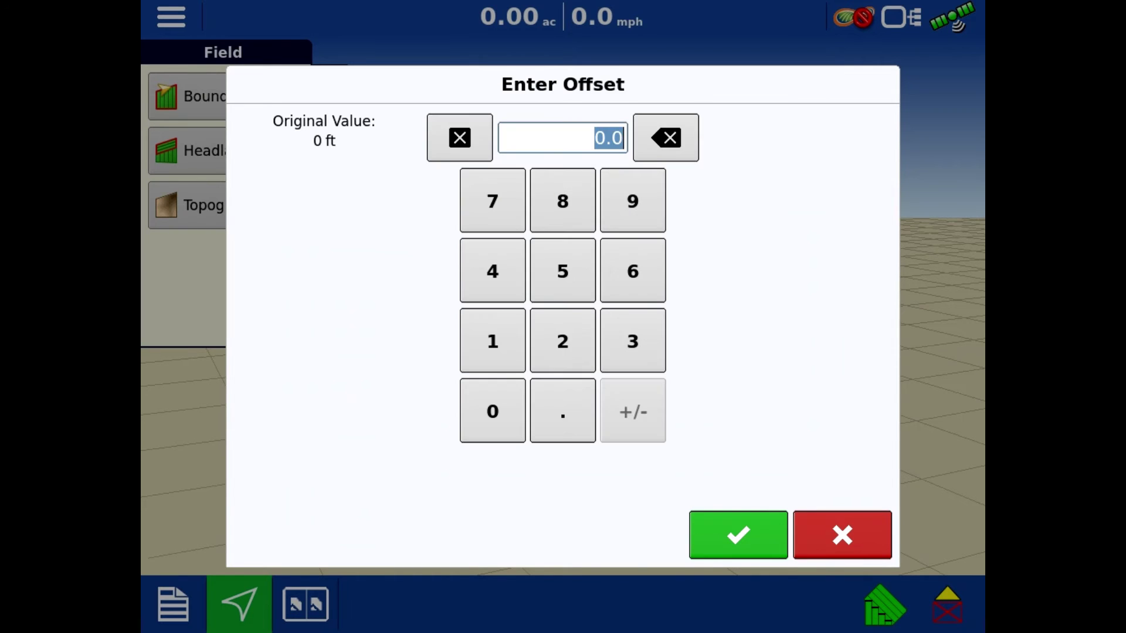
click(562, 340)
click(738, 534)
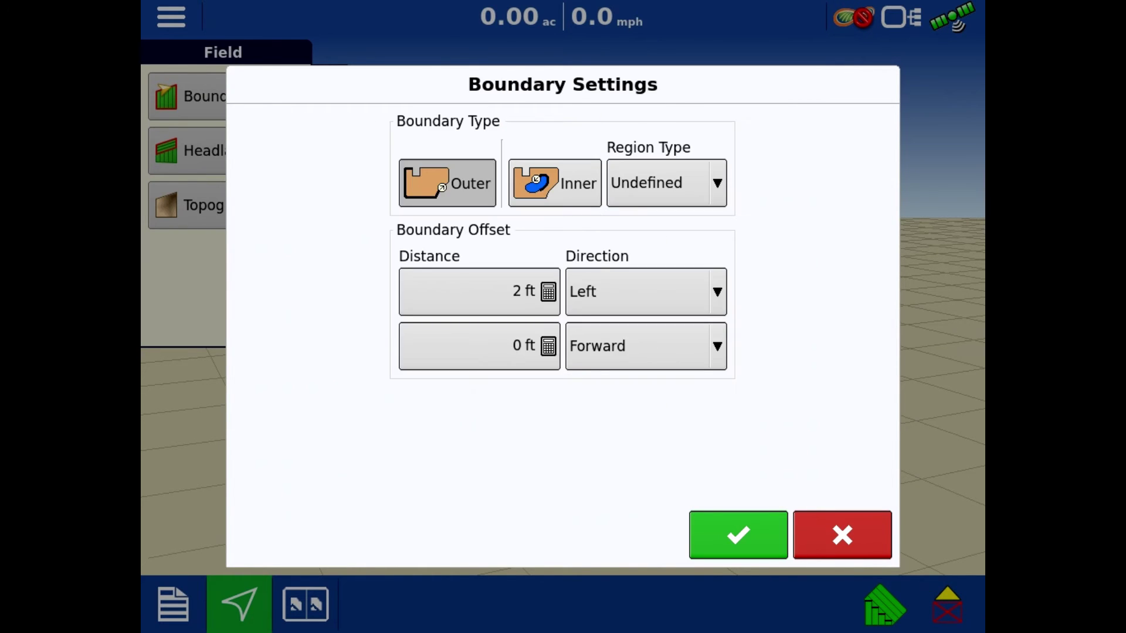
click(528, 344)
click(632, 340)
click(738, 534)
click(738, 534)
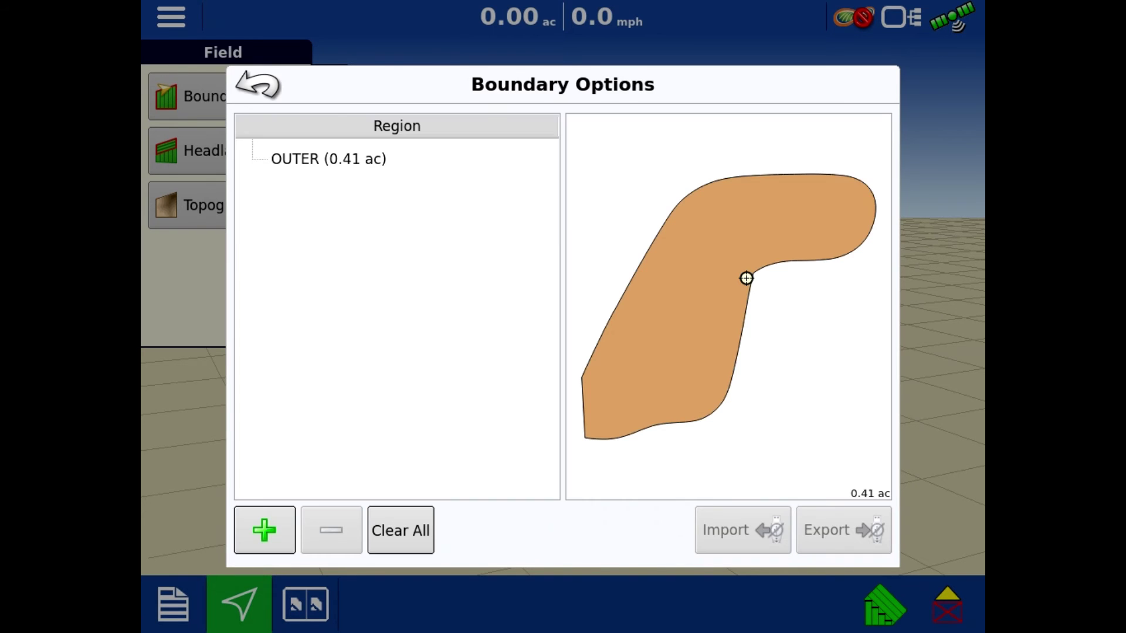
Step: Close the boundary options and open the field's management selection to view its saved boundary
click(257, 85)
click(171, 16)
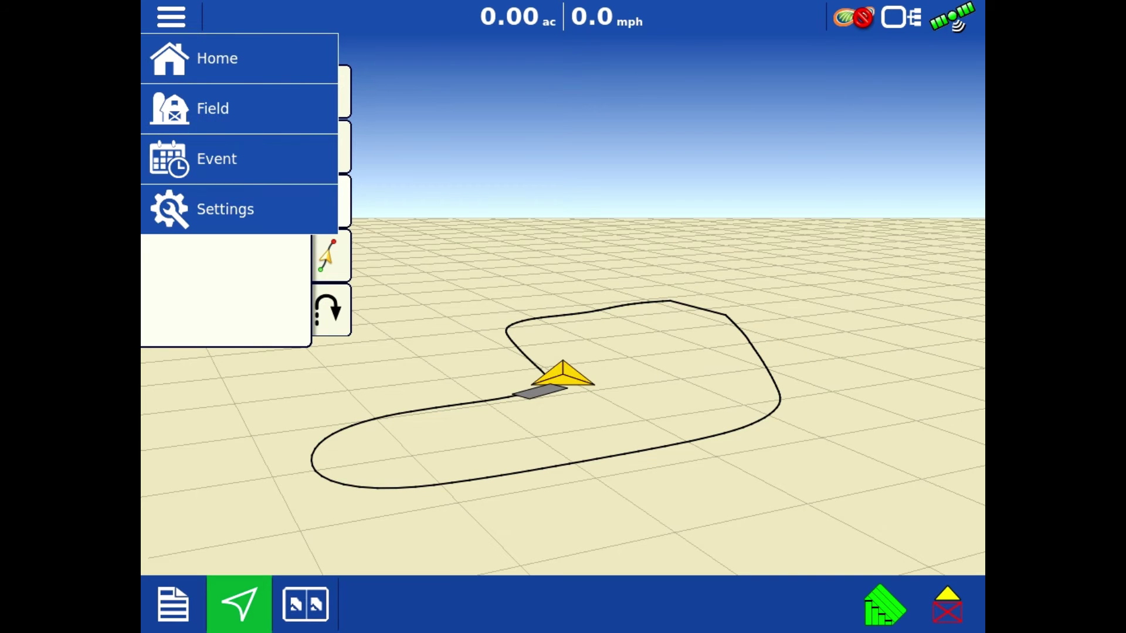
click(211, 109)
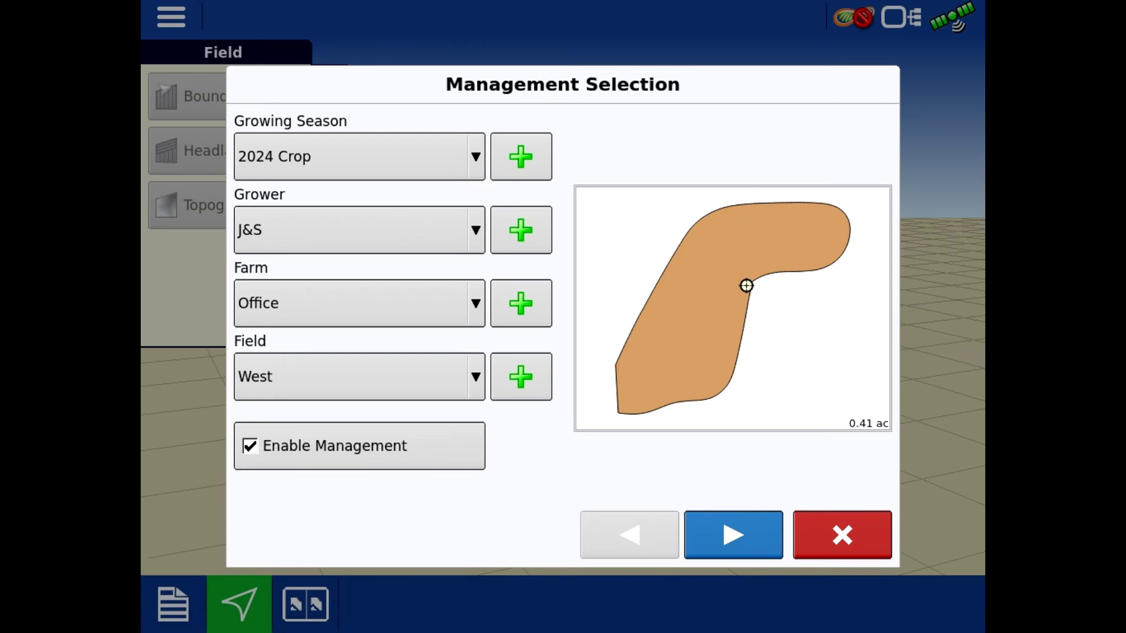
Step: Close the management selection and begin recording an inner boundary with region type Undefined and a 2 ft Left offset
click(878, 543)
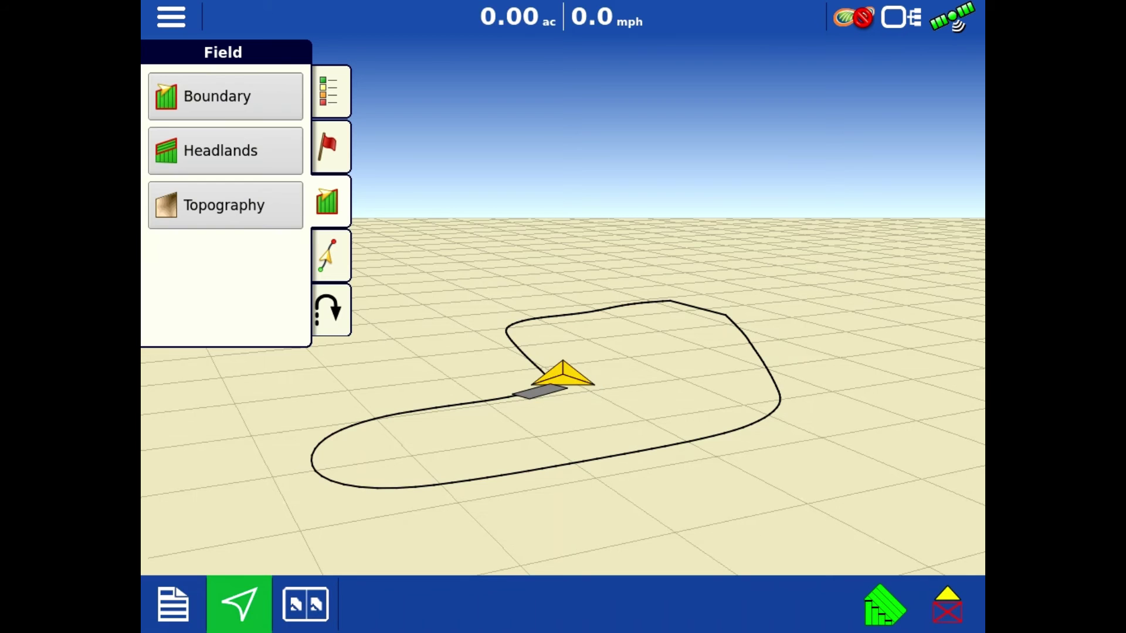
click(225, 96)
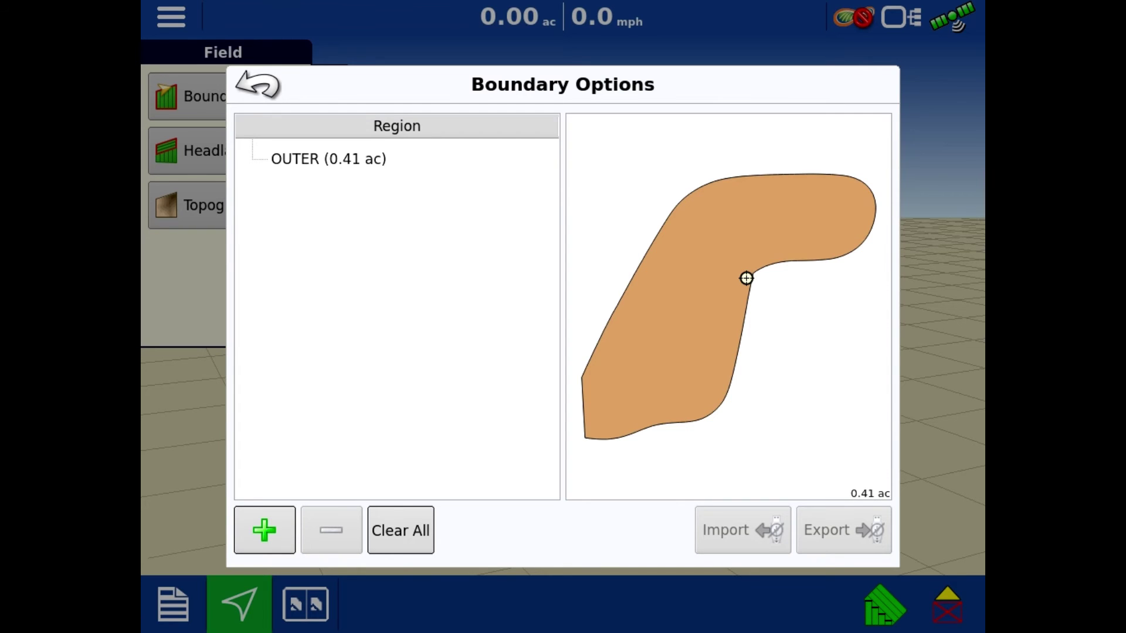
click(265, 531)
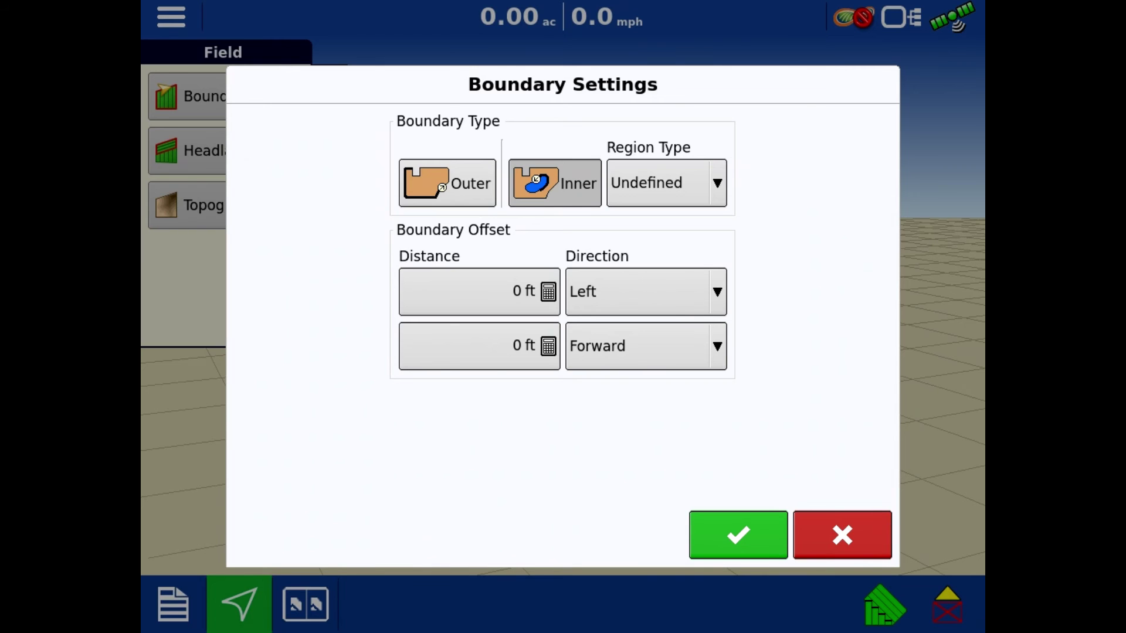
click(479, 291)
click(563, 340)
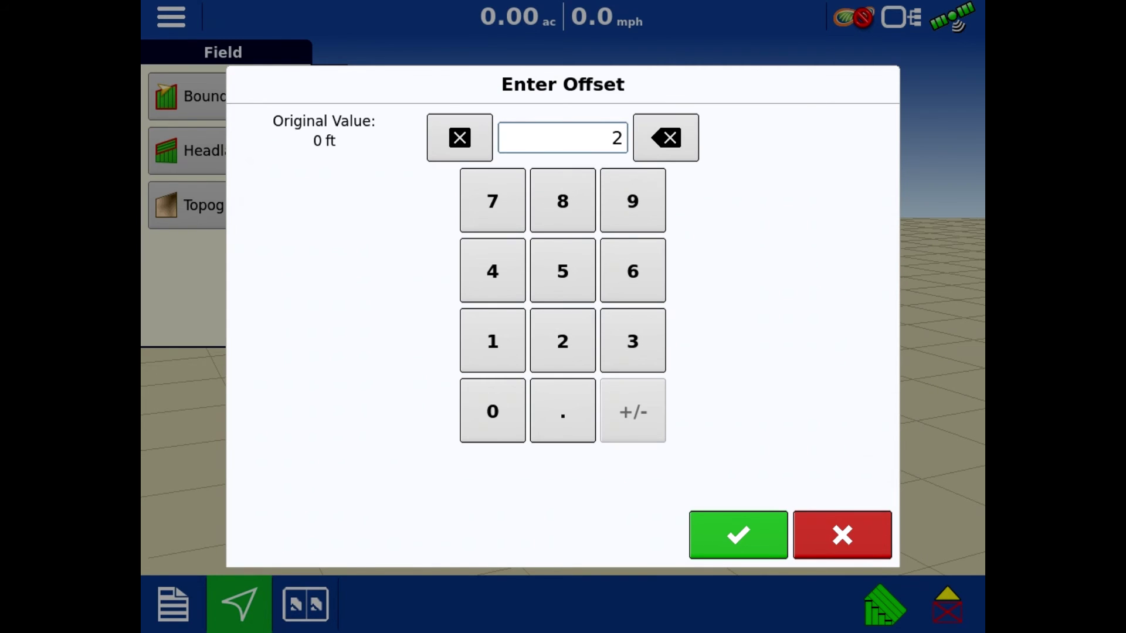
click(738, 535)
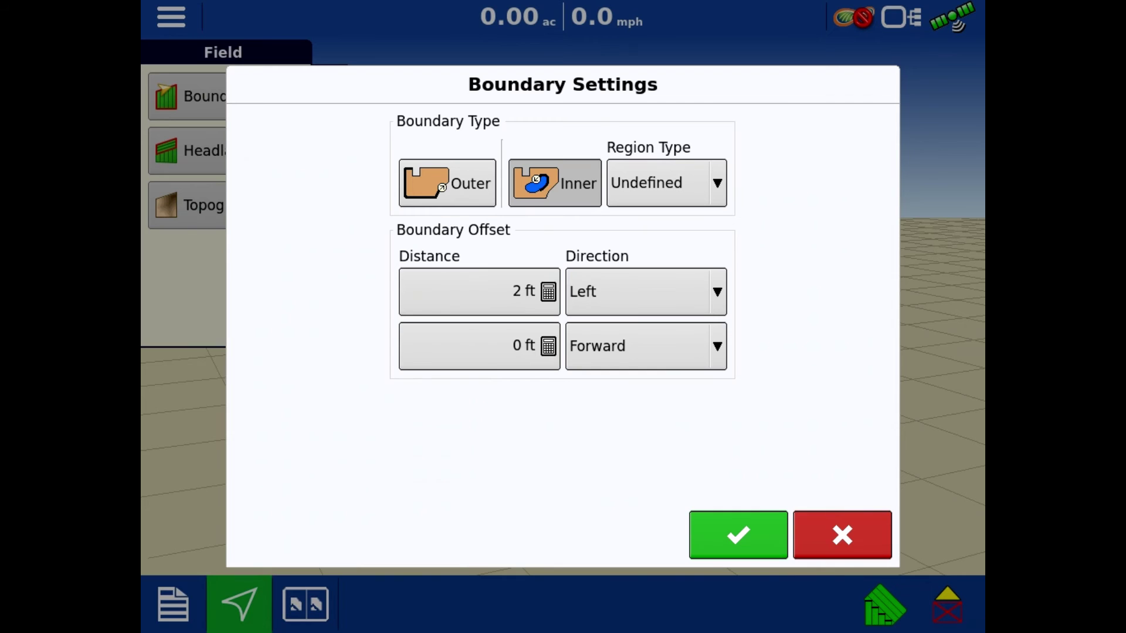
click(738, 535)
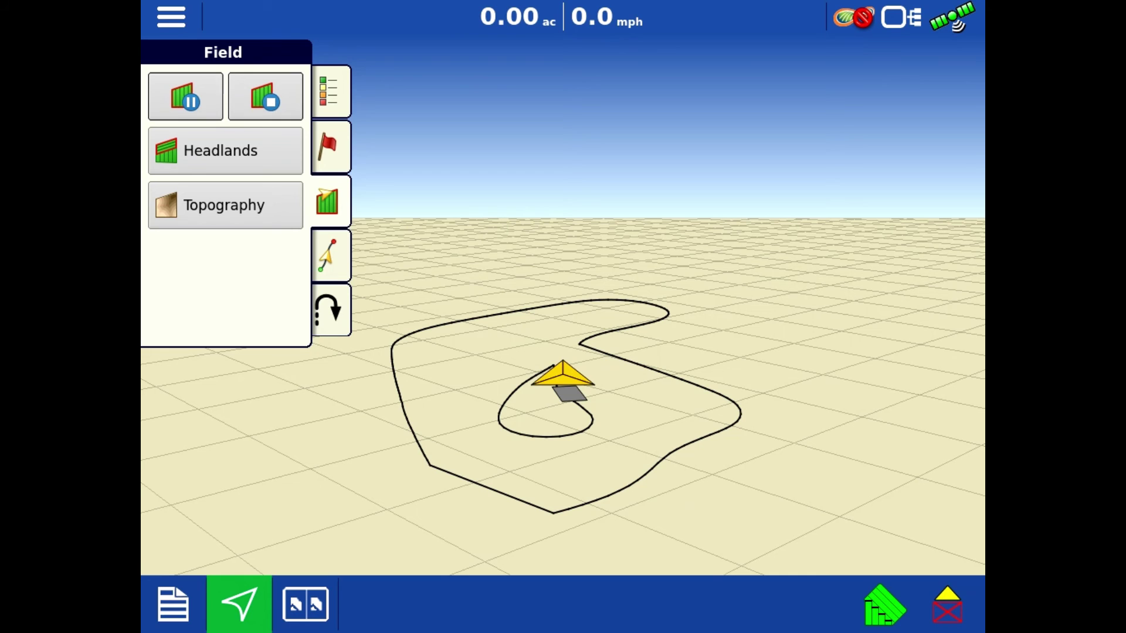
Step: Stop the inner boundary recording once the loop inside the field is complete and save the boundary
click(266, 97)
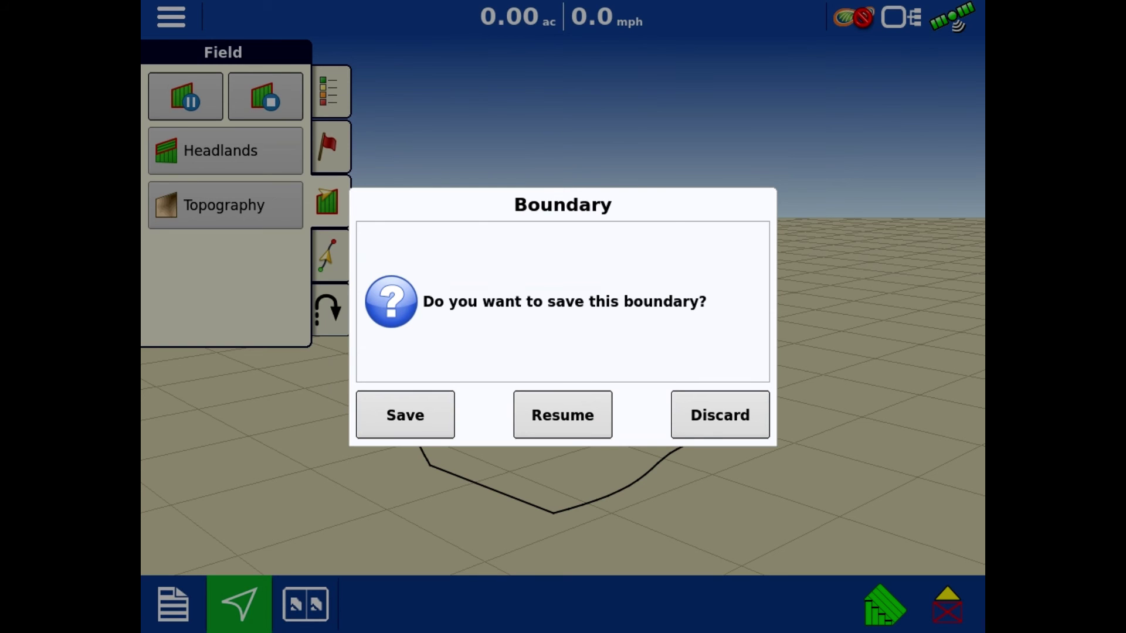
click(405, 414)
click(596, 424)
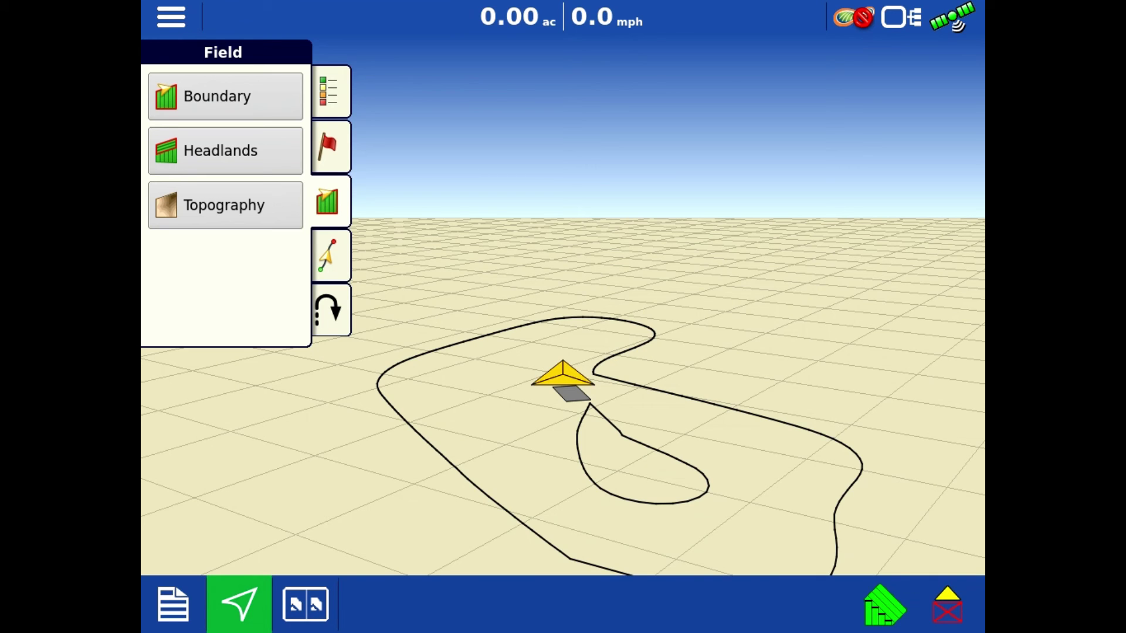
Step: View the West field's boundaries in the management selection and reload the existing event 2024-02-15_07:51:45
click(171, 17)
click(212, 109)
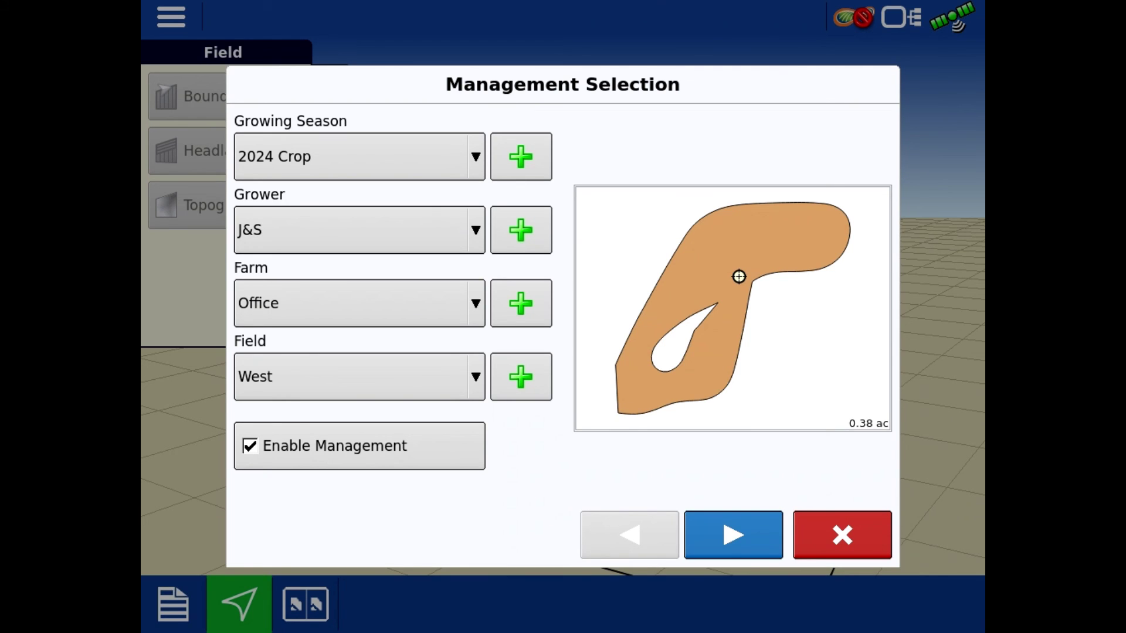
click(733, 534)
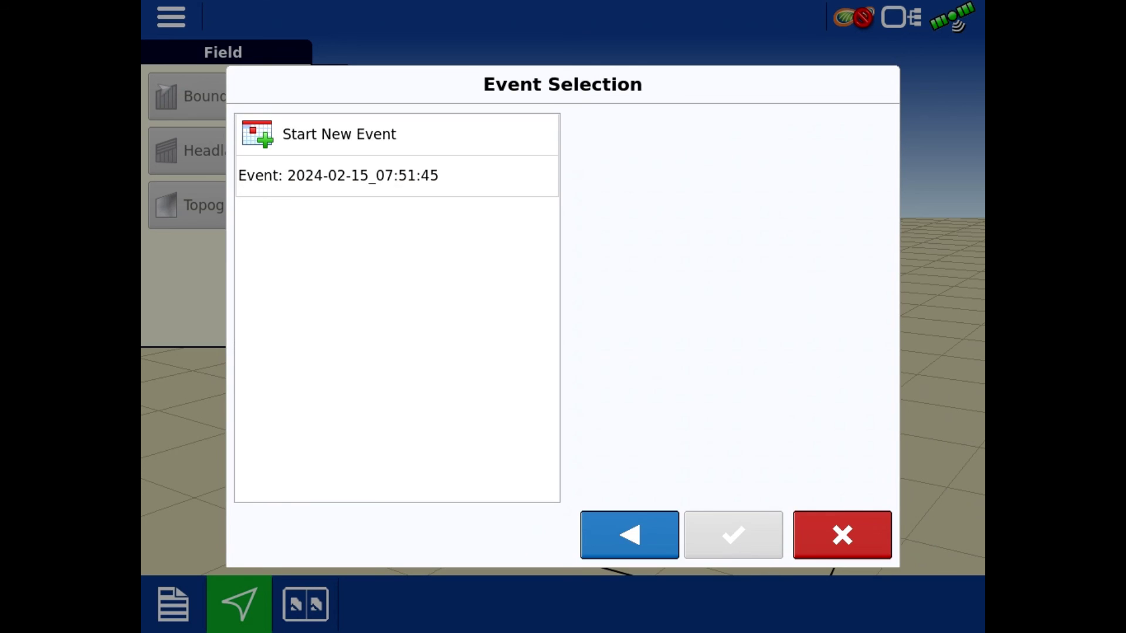
click(504, 176)
click(762, 545)
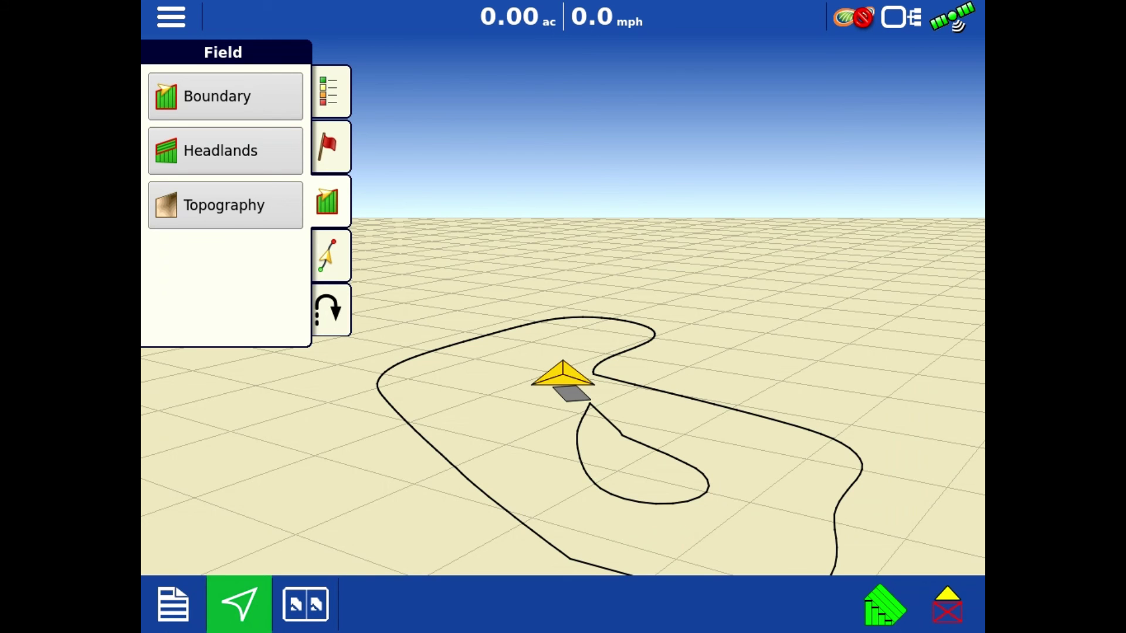
Step: Open the field's boundary options and start adding another inner boundary
click(225, 96)
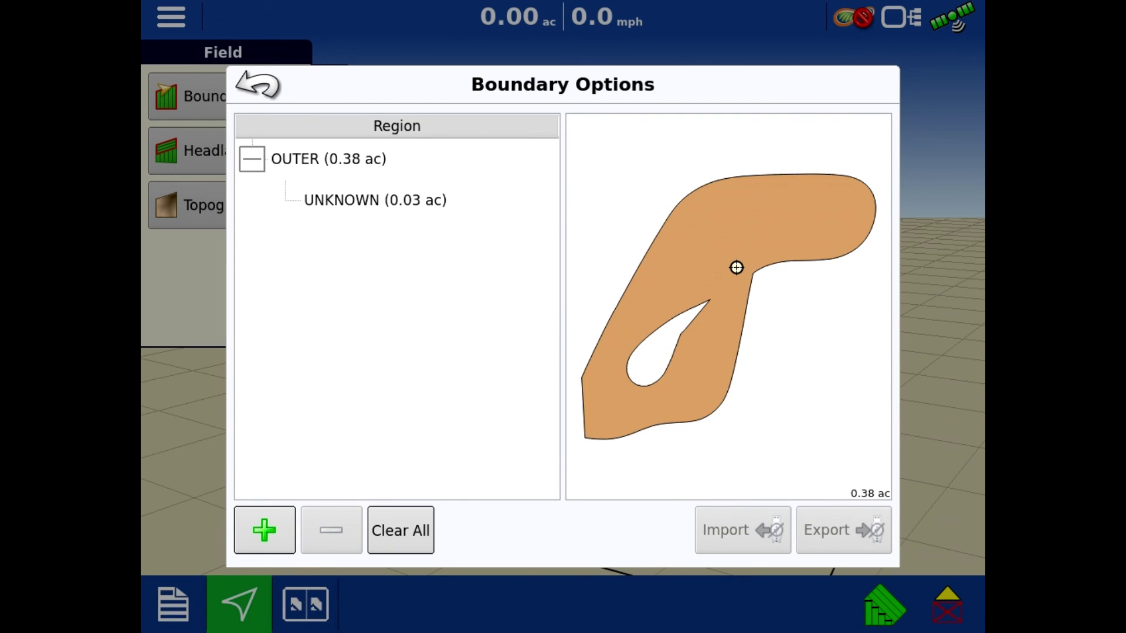
click(264, 530)
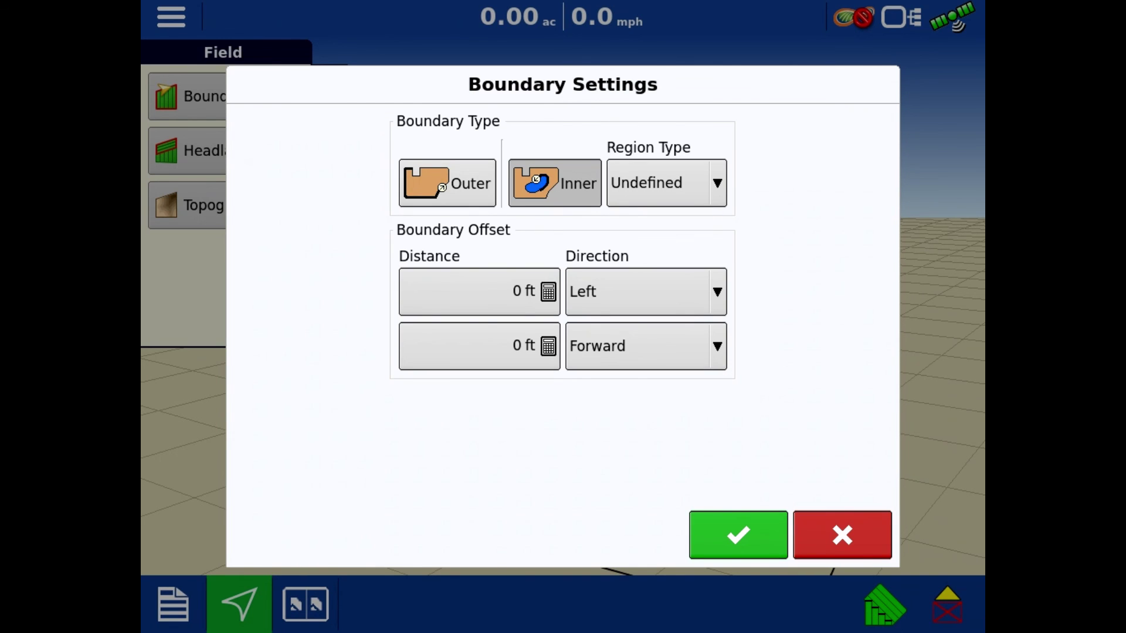